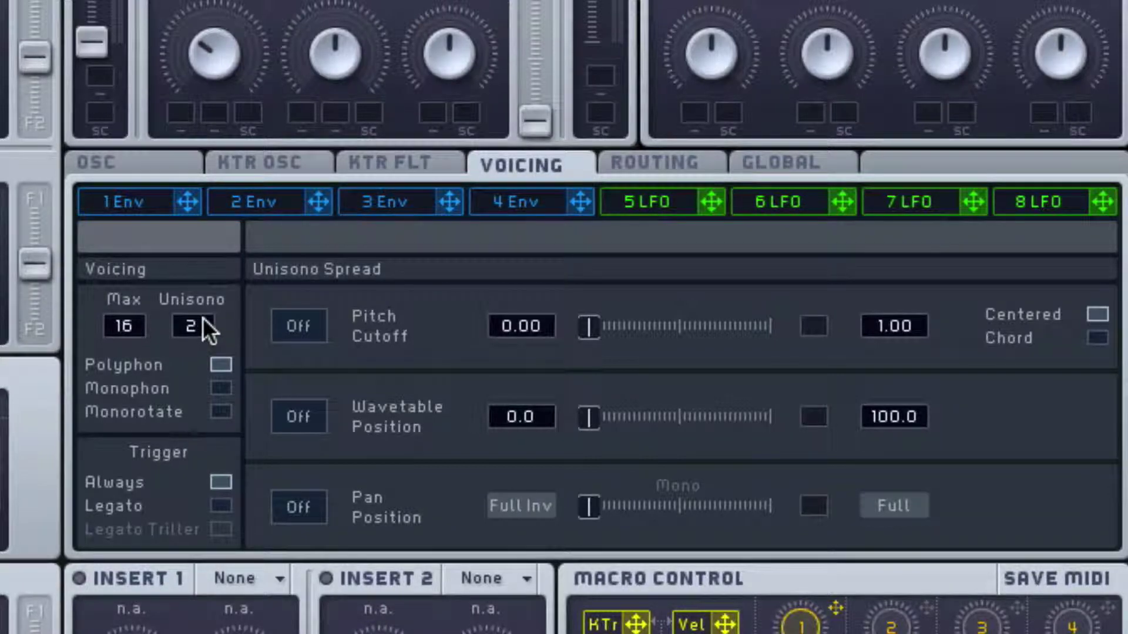
Step: Raise the unisono voice count to 8 and switch the voicing mode to Monophon
drag(203, 317, 203, 313)
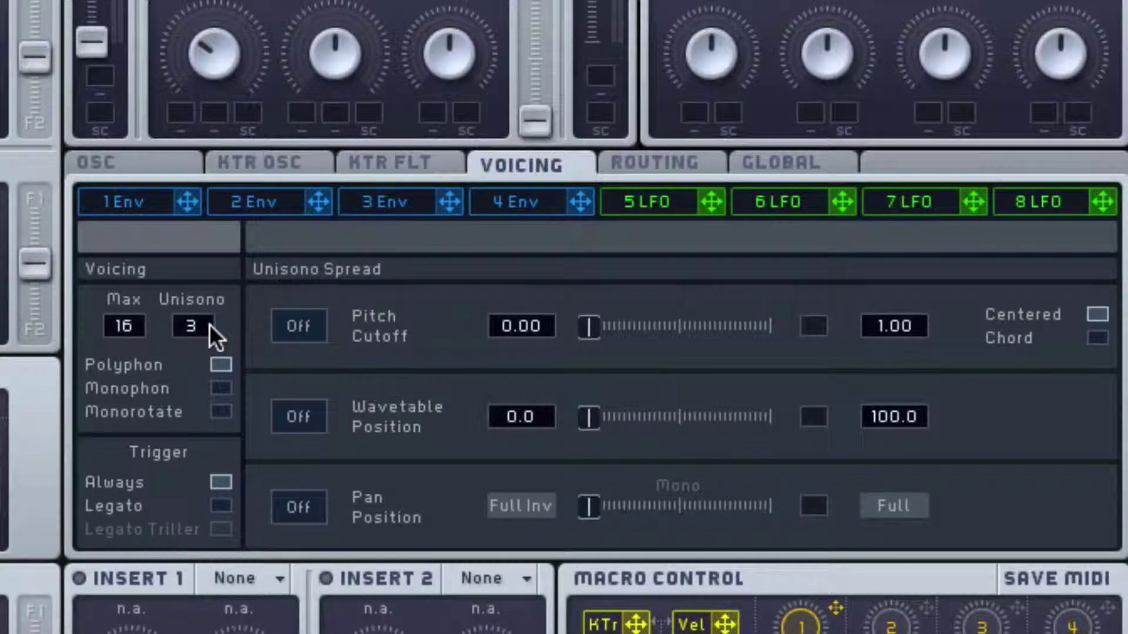
drag(209, 323, 229, 279)
click(217, 383)
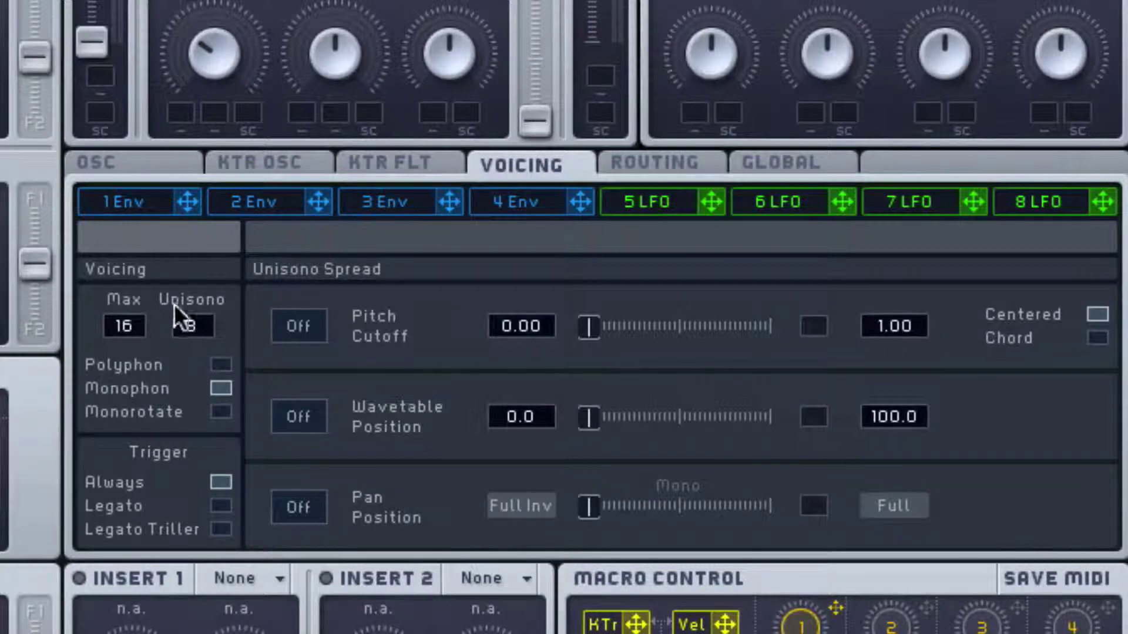
Step: Turn on the Pan Position unisono spread, centre it at Mono and assign LFO 5 to modulate it
click(298, 507)
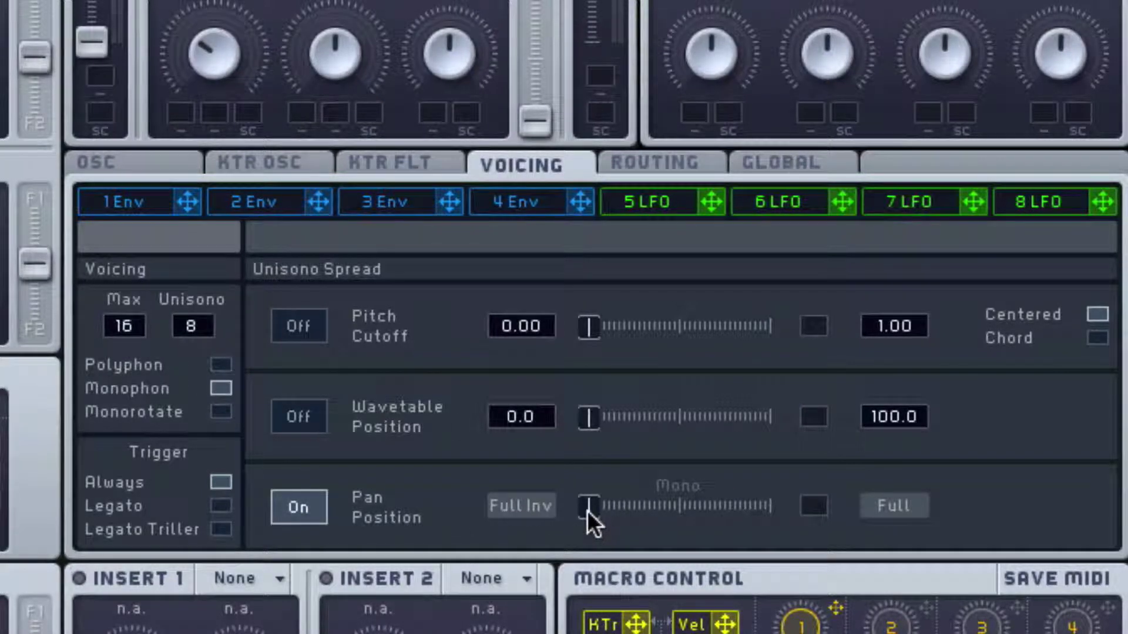
drag(587, 510, 685, 501)
click(531, 505)
click(674, 499)
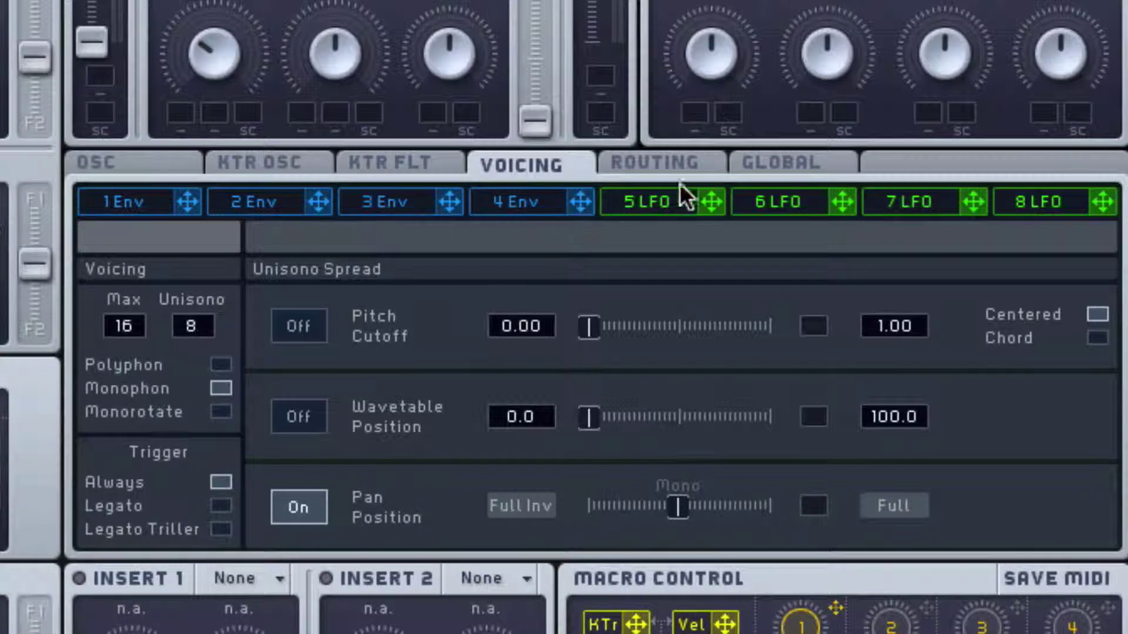
drag(709, 202, 811, 499)
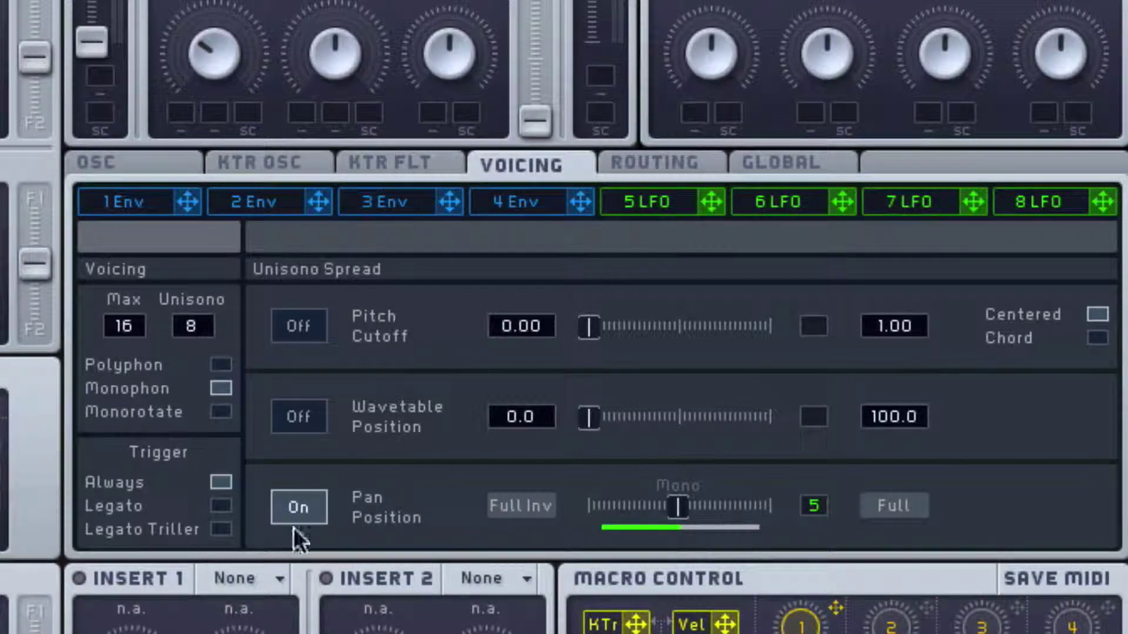
Step: Raise LFO 5's rate, crossfade it fully to the upper curve and give that curve a phase-shifted sawtooth shape
click(663, 205)
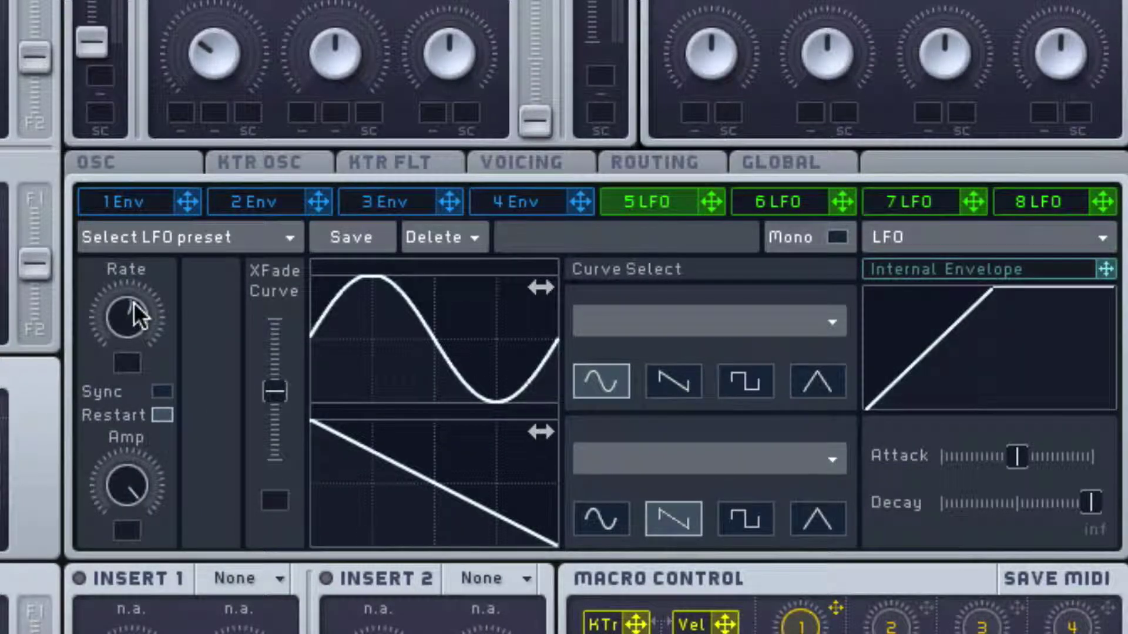
drag(132, 302, 275, 255)
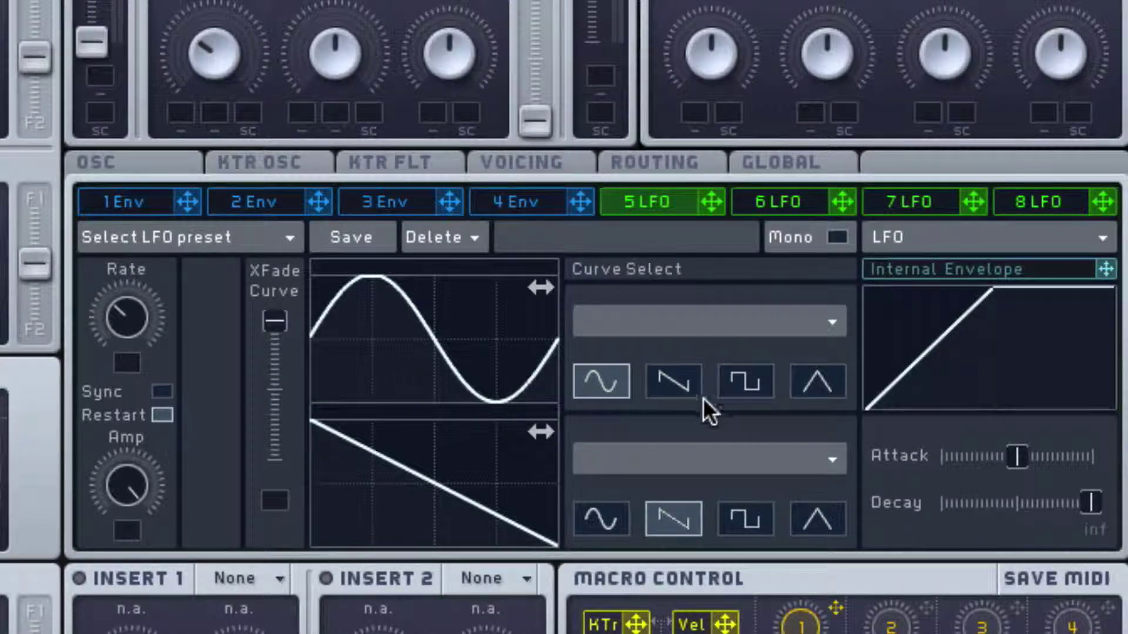
click(675, 382)
drag(400, 332, 577, 337)
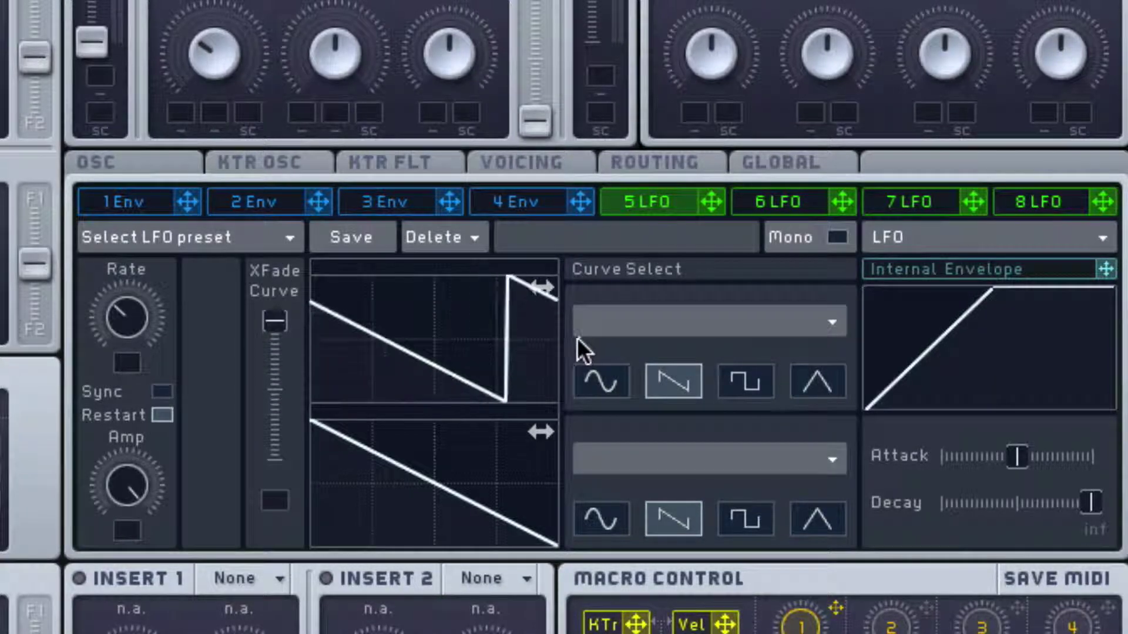
drag(122, 323, 132, 223)
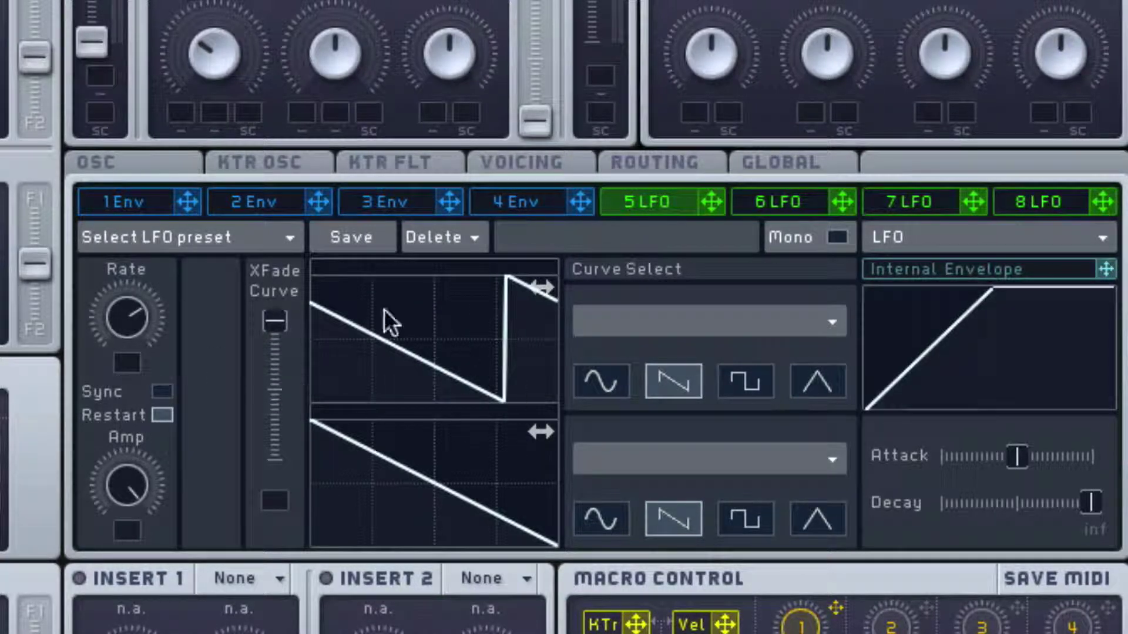
mouse_move(526, 351)
mouse_down()
mouse_move(365, 352)
mouse_move(548, 345)
mouse_up()
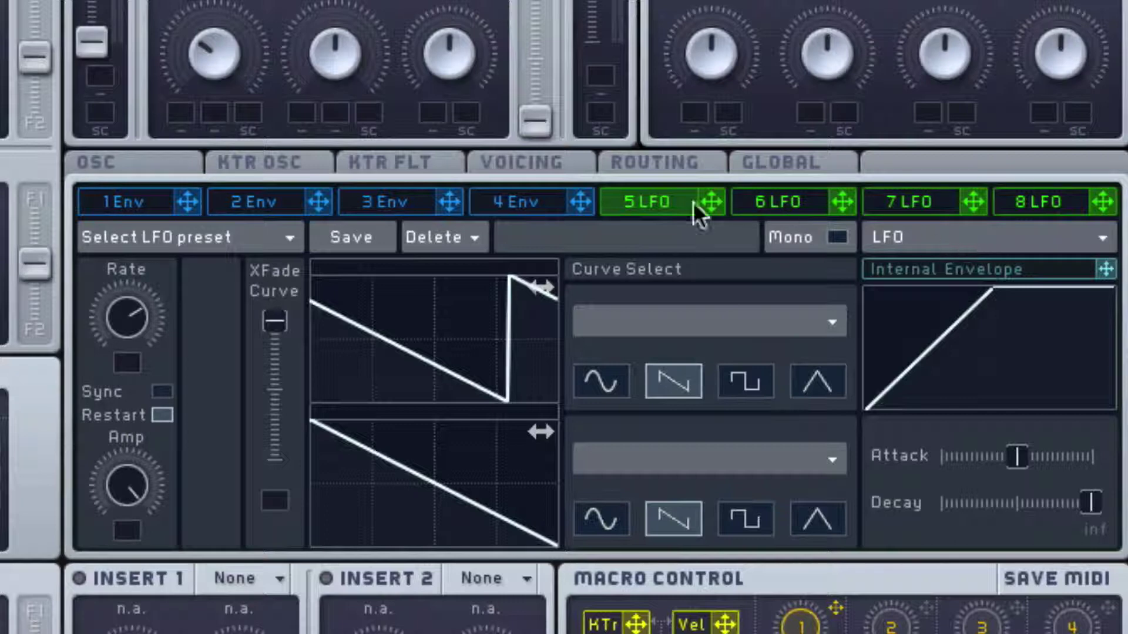
Step: Change modulator 5 to a Performer, turn off Restart and randomize its step curves
click(1102, 239)
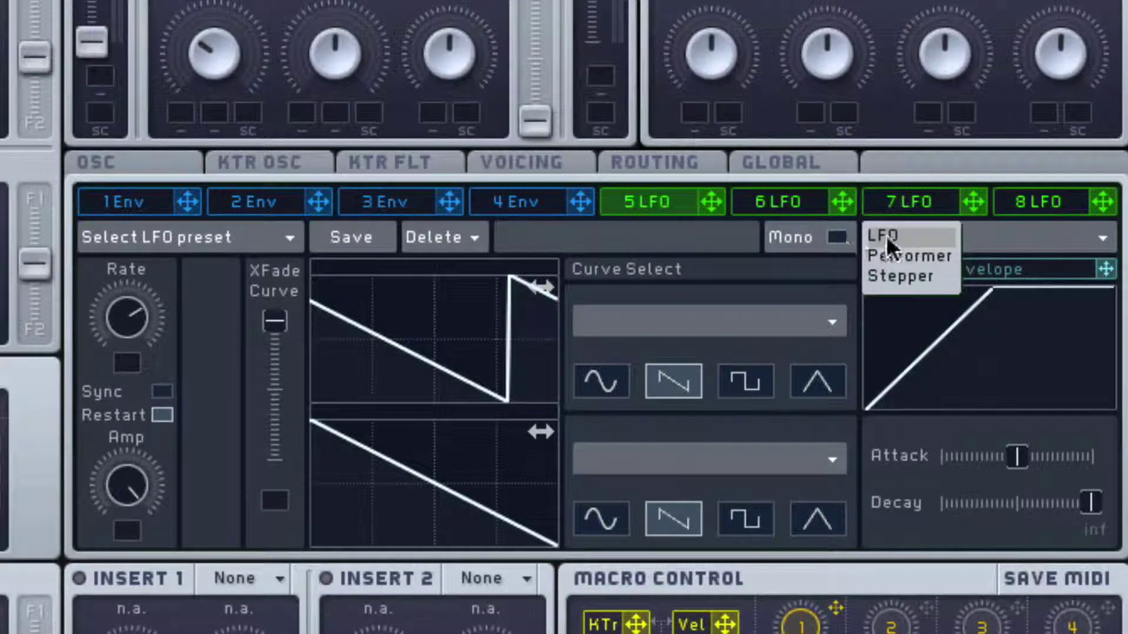
click(918, 257)
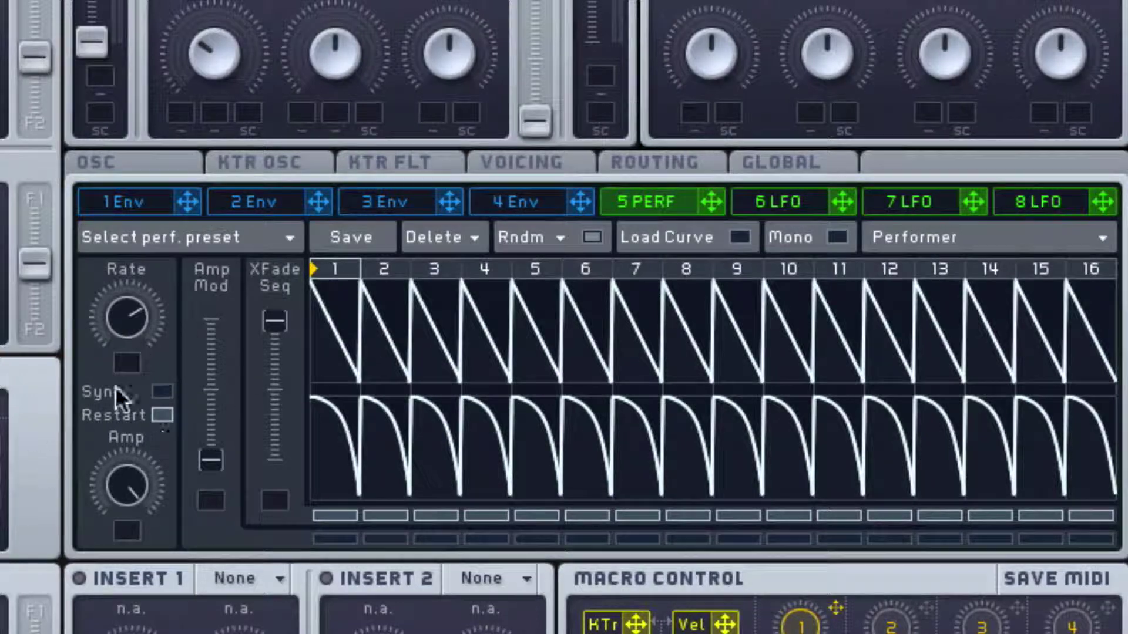
click(160, 416)
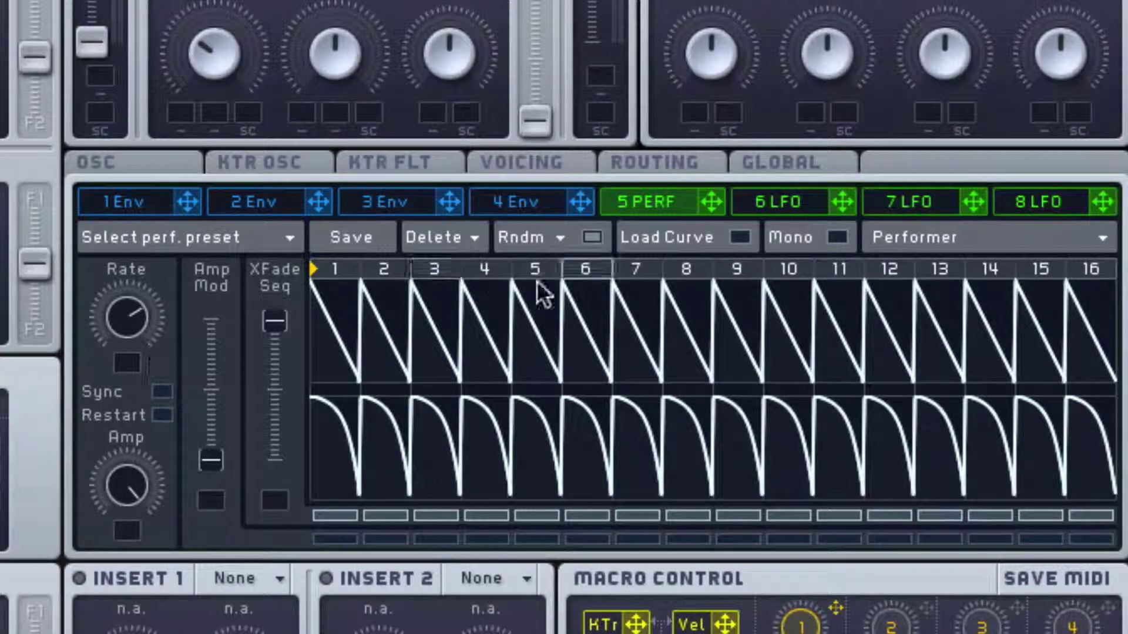
click(591, 237)
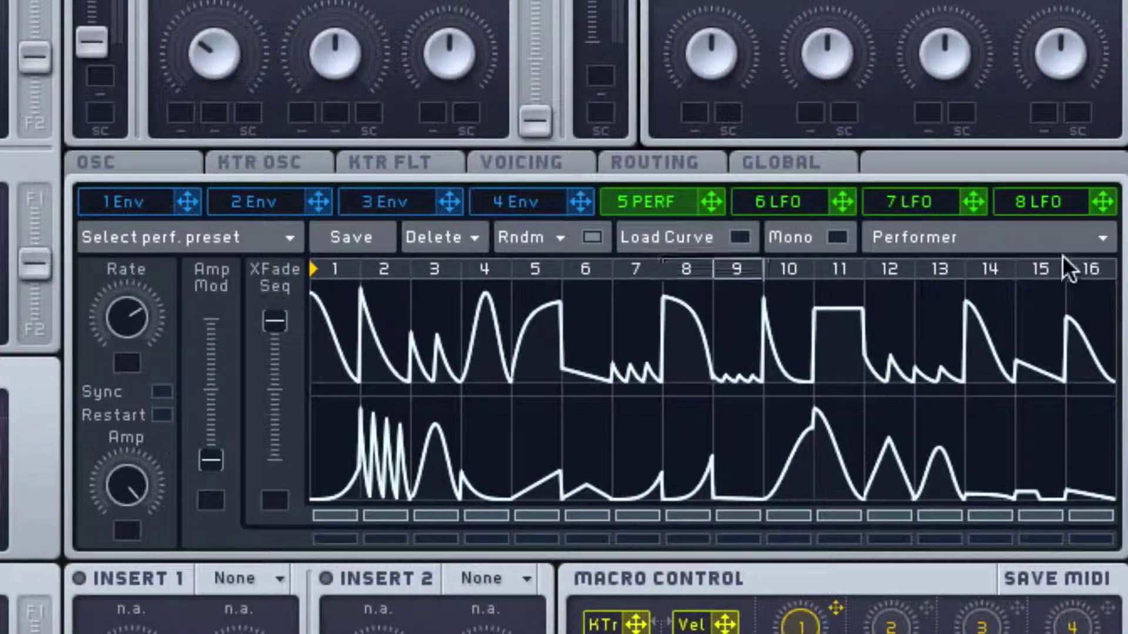
Step: Change modulator 5 to a Stepper, randomize its sequence and redraw the levels of several steps
click(1061, 245)
click(896, 276)
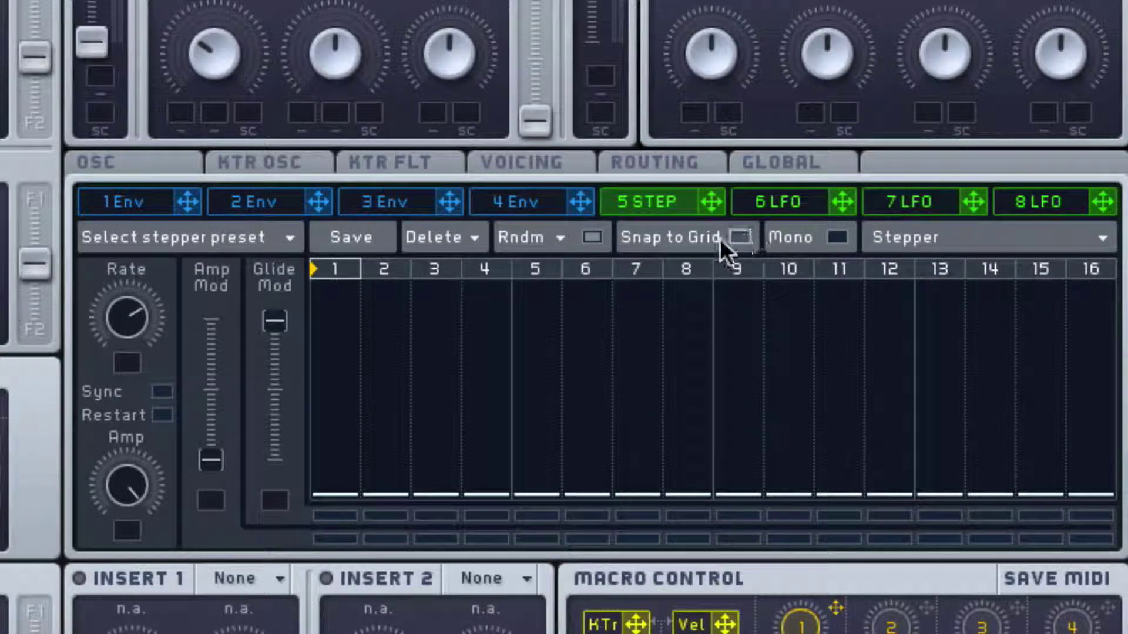
click(592, 239)
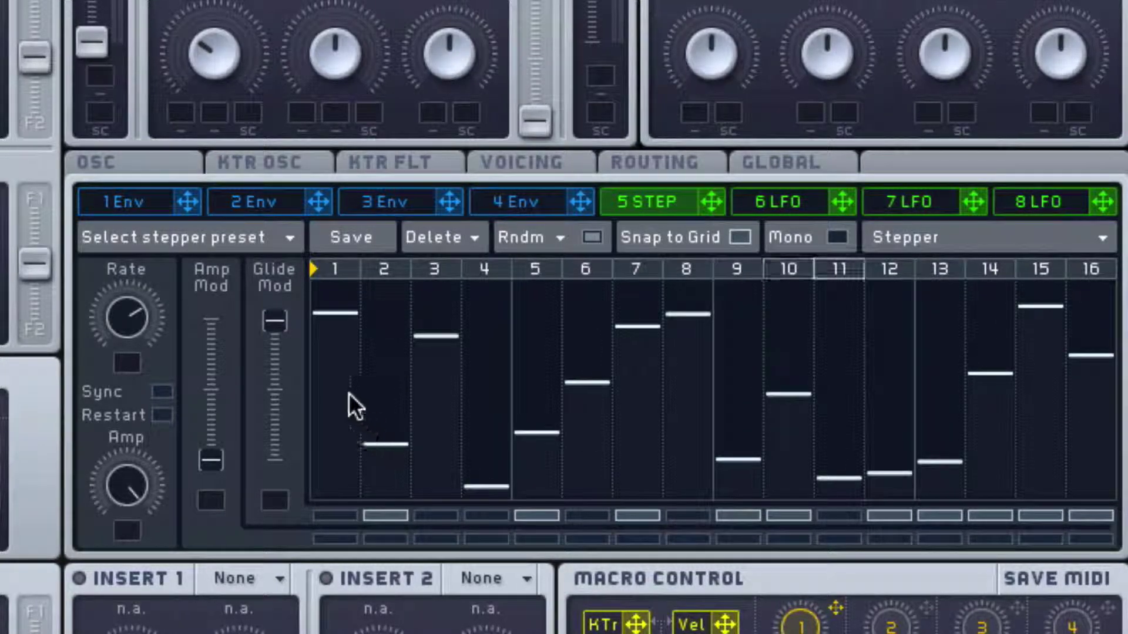
mouse_move(361, 424)
mouse_down()
mouse_move(394, 391)
mouse_move(555, 382)
mouse_move(587, 298)
mouse_up()
mouse_move(889, 475)
mouse_down()
mouse_move(893, 486)
mouse_move(951, 284)
mouse_up()
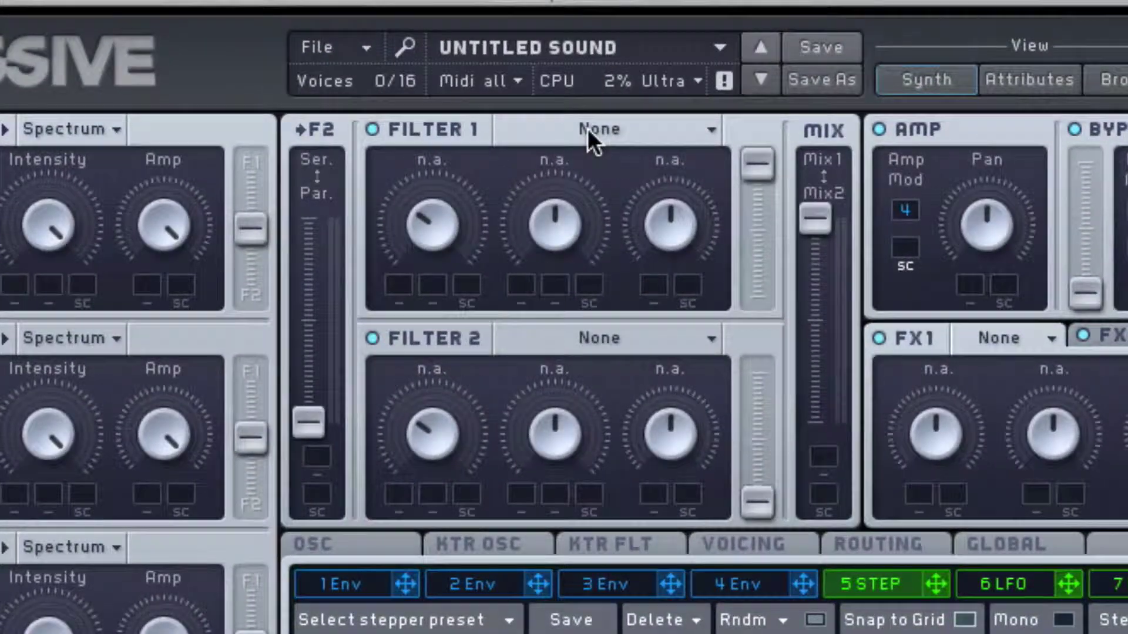
Step: Set Filter 1 to the Bandpass type
click(587, 129)
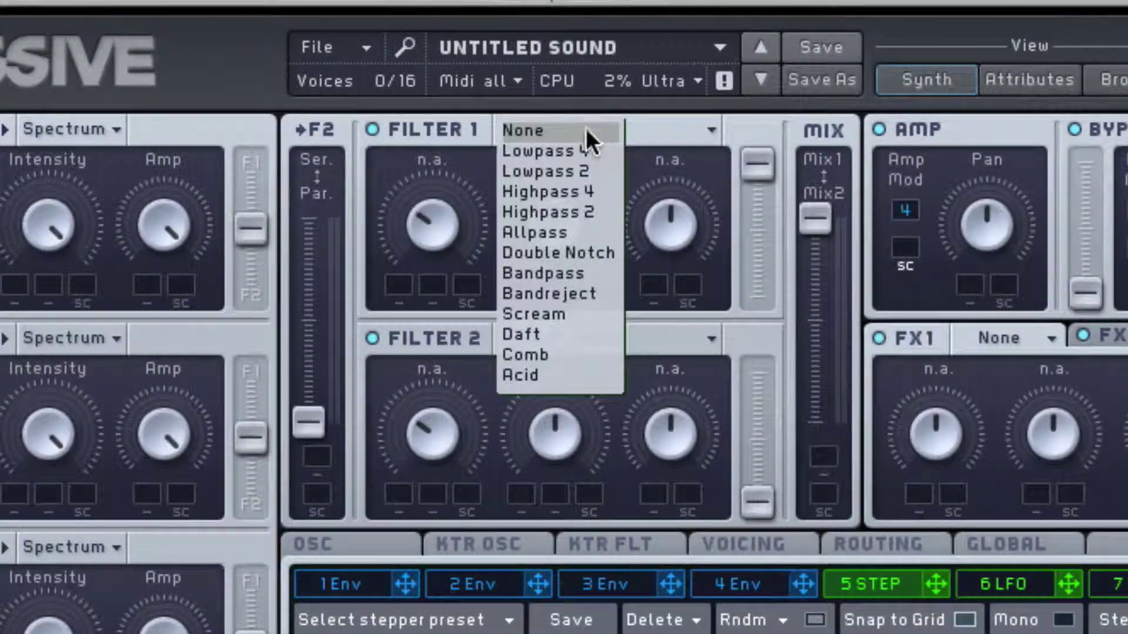
click(533, 273)
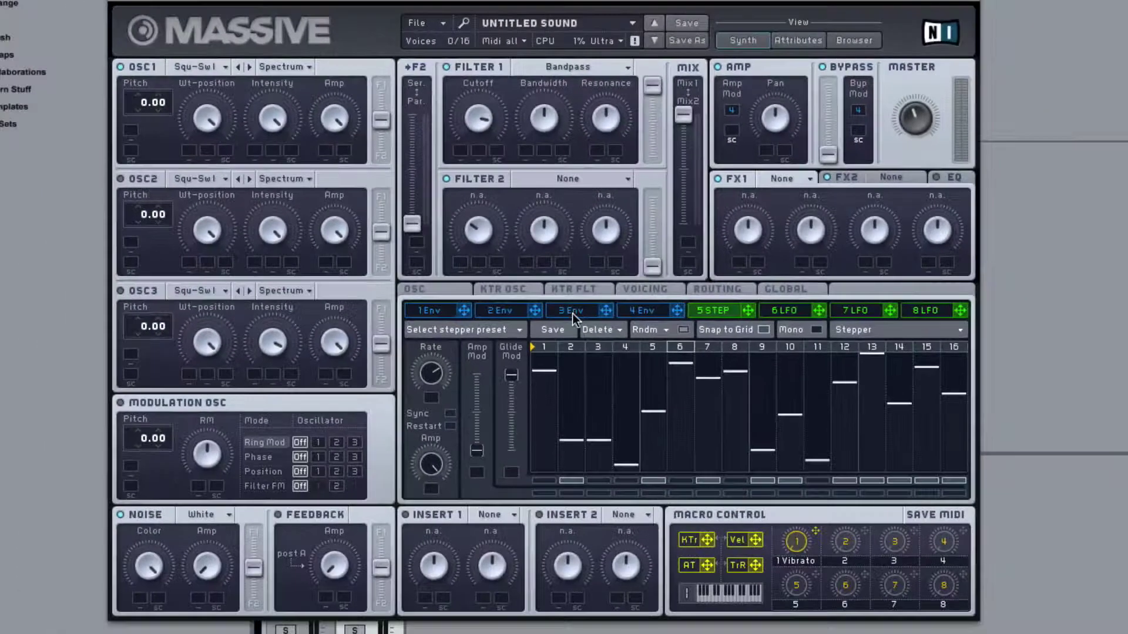
Step: Reshape envelope 4 by lowering its decay level to minimum, shortening the release and adjusting the decay
click(572, 314)
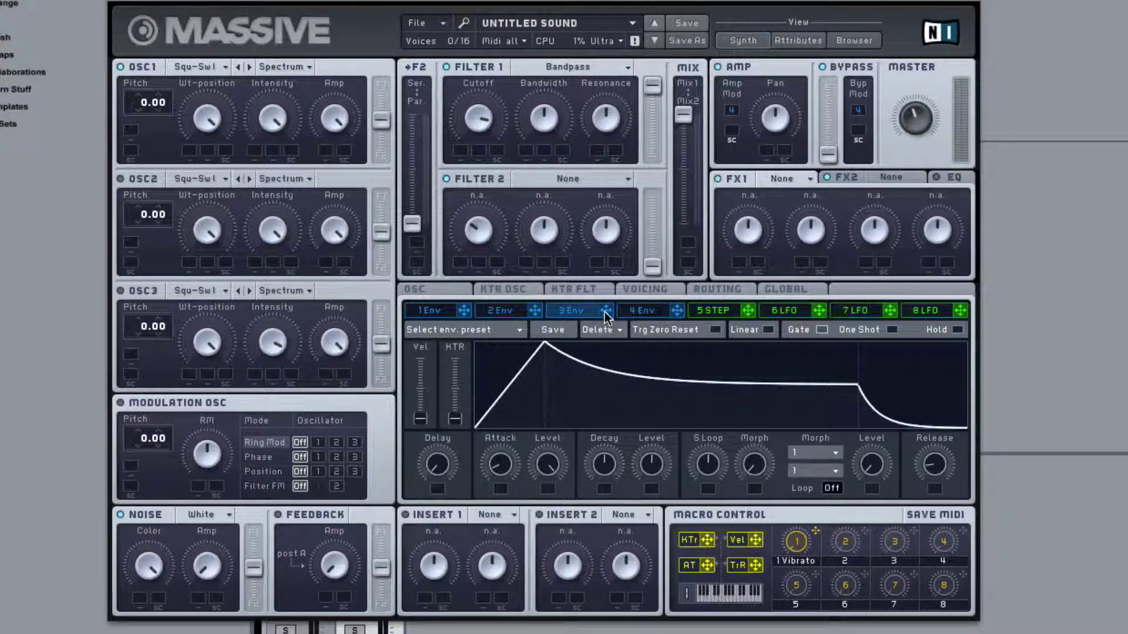
click(654, 314)
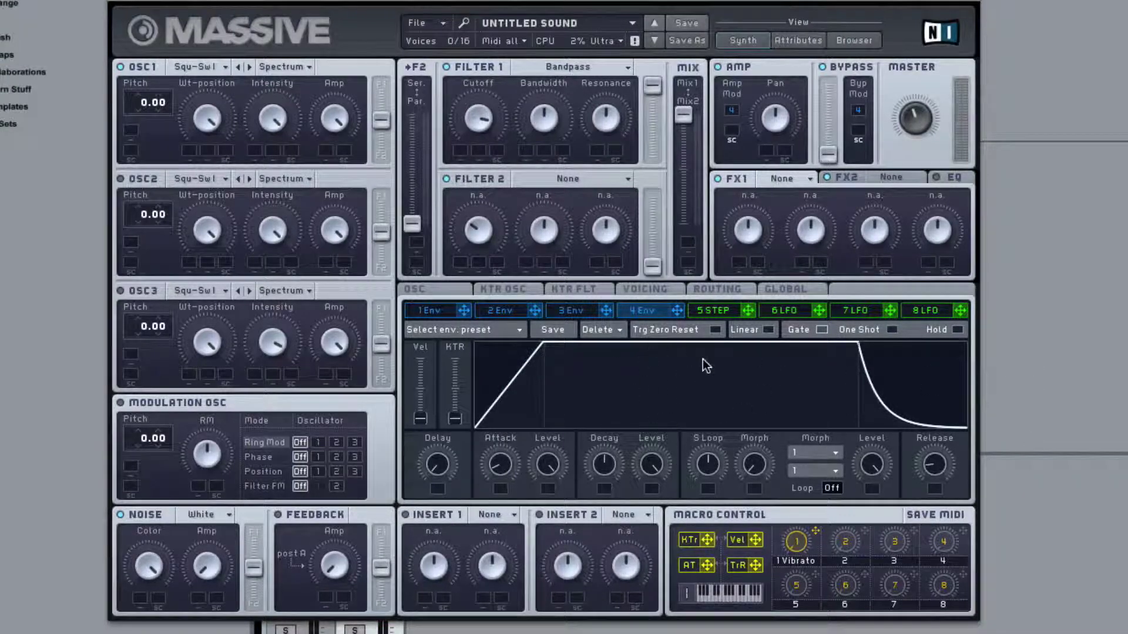
drag(651, 464, 651, 499)
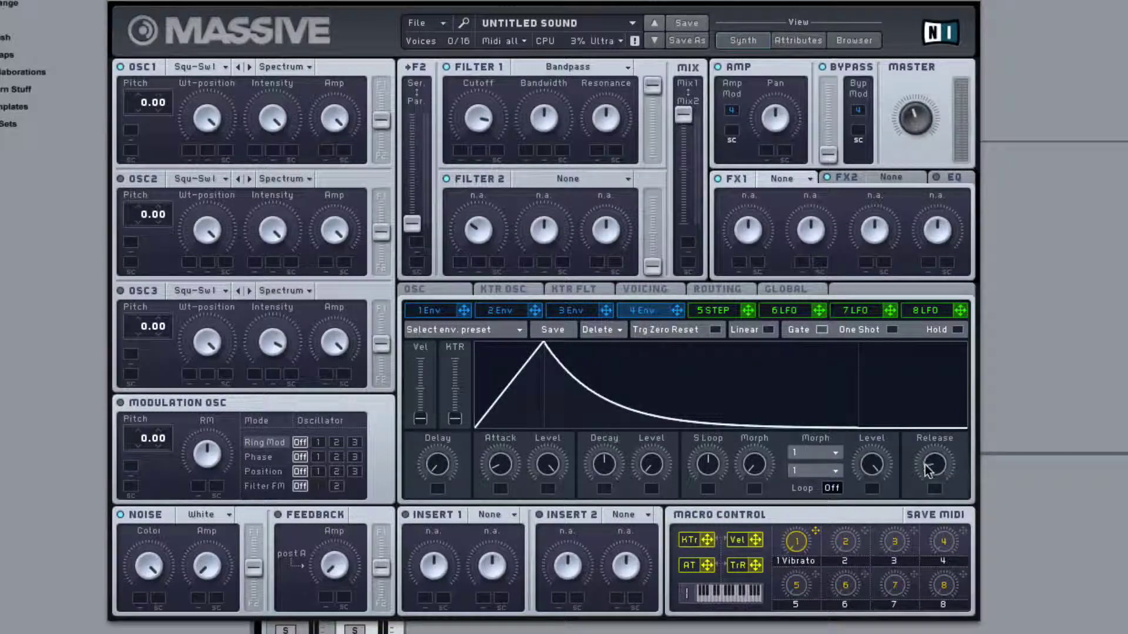
drag(925, 464, 922, 479)
mouse_move(602, 463)
mouse_down()
mouse_move(598, 498)
mouse_move(605, 464)
mouse_up()
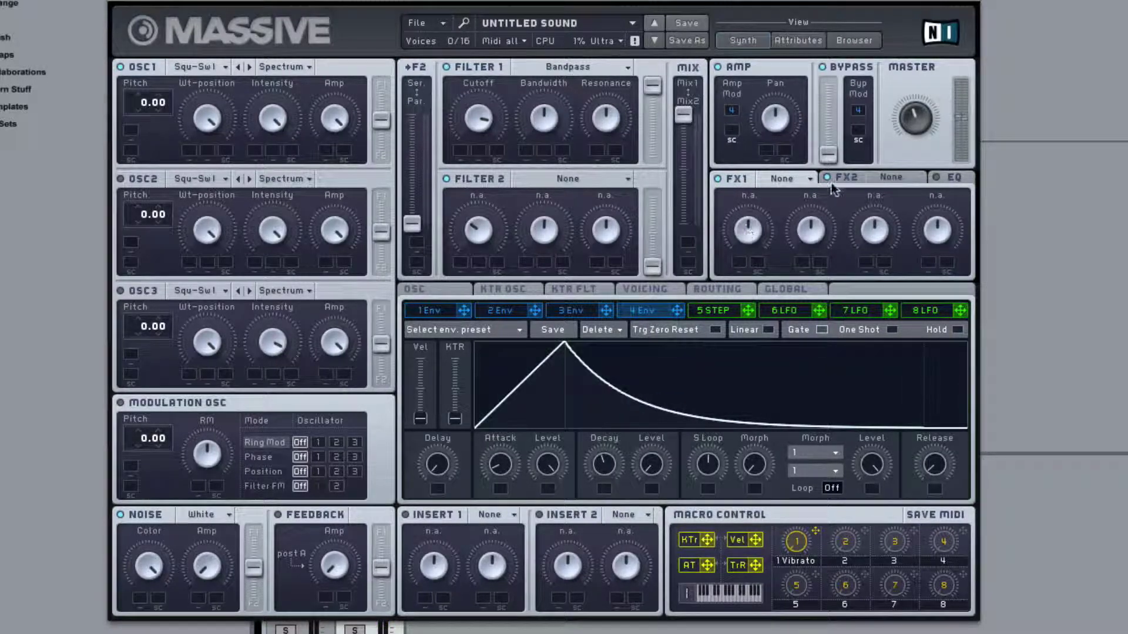
Step: Load Delay Synced in FX1, raise its dry/wet and feedback, and set the times to 1/32 left and 1/24 right
click(786, 179)
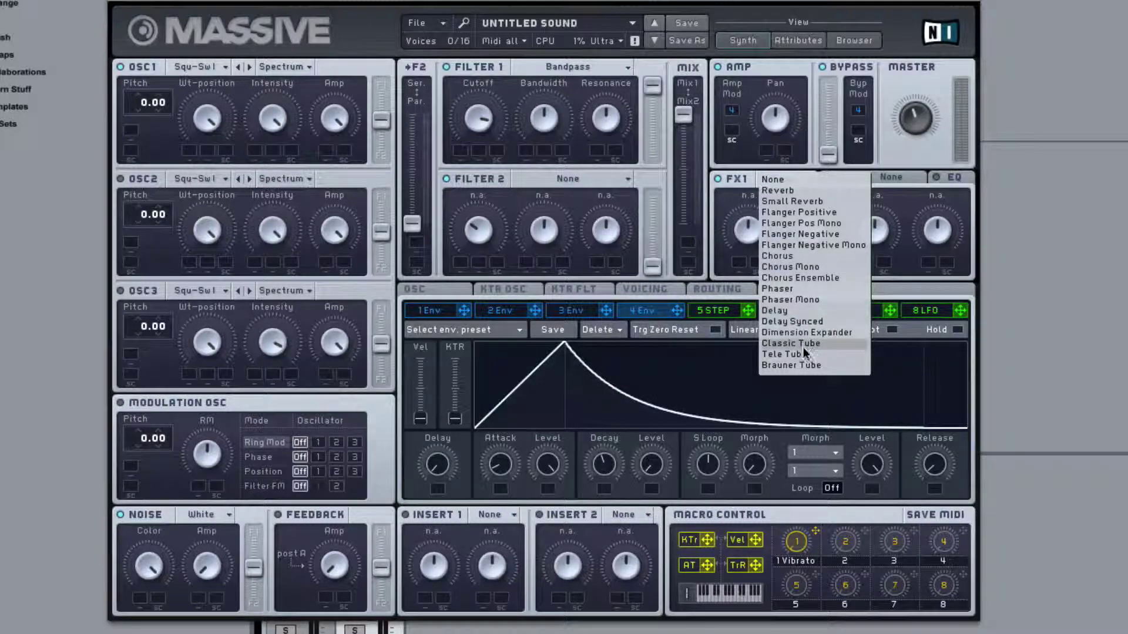
click(802, 322)
drag(751, 235, 752, 203)
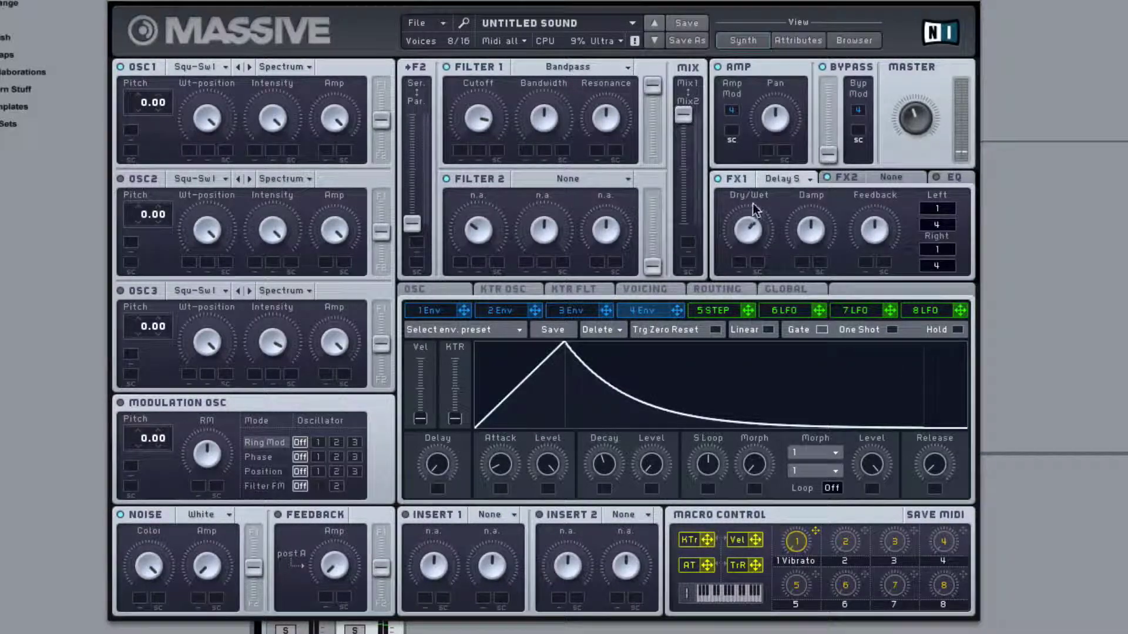
drag(874, 231, 944, 206)
drag(939, 265, 946, 251)
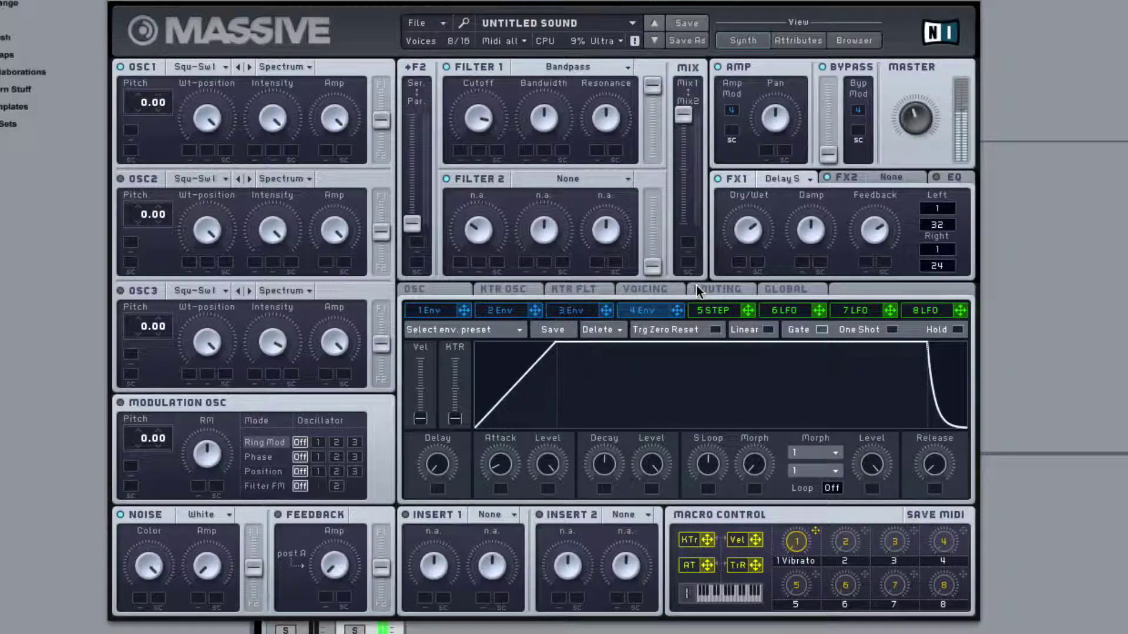
Step: Switch off FX1 and Filter 1, and lengthen the attack of envelope 4
click(722, 181)
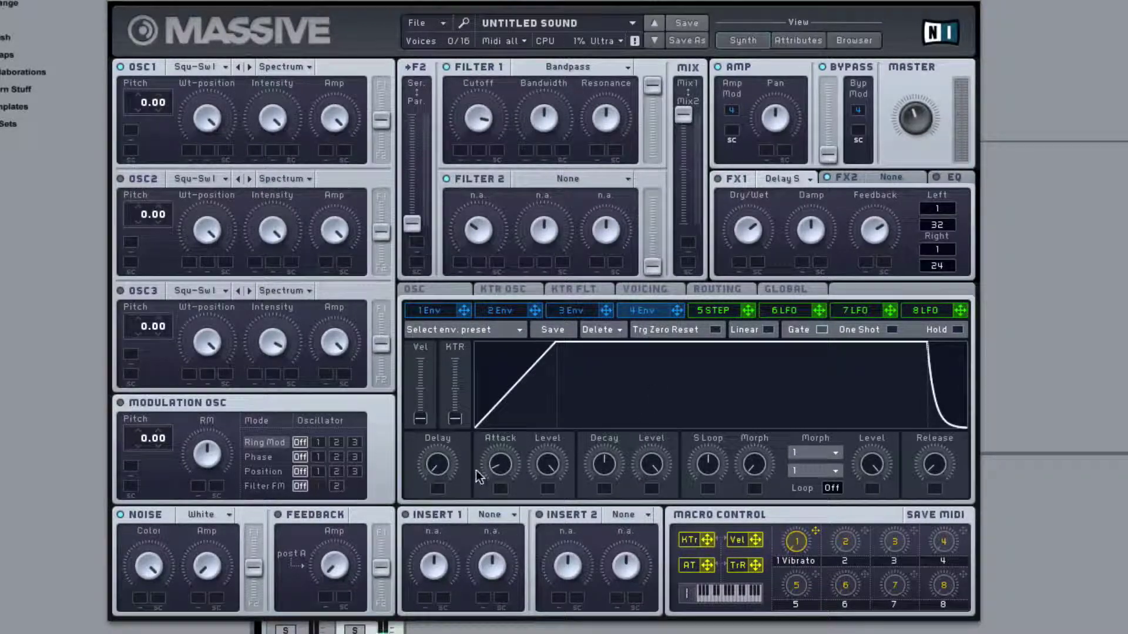
drag(502, 449, 509, 402)
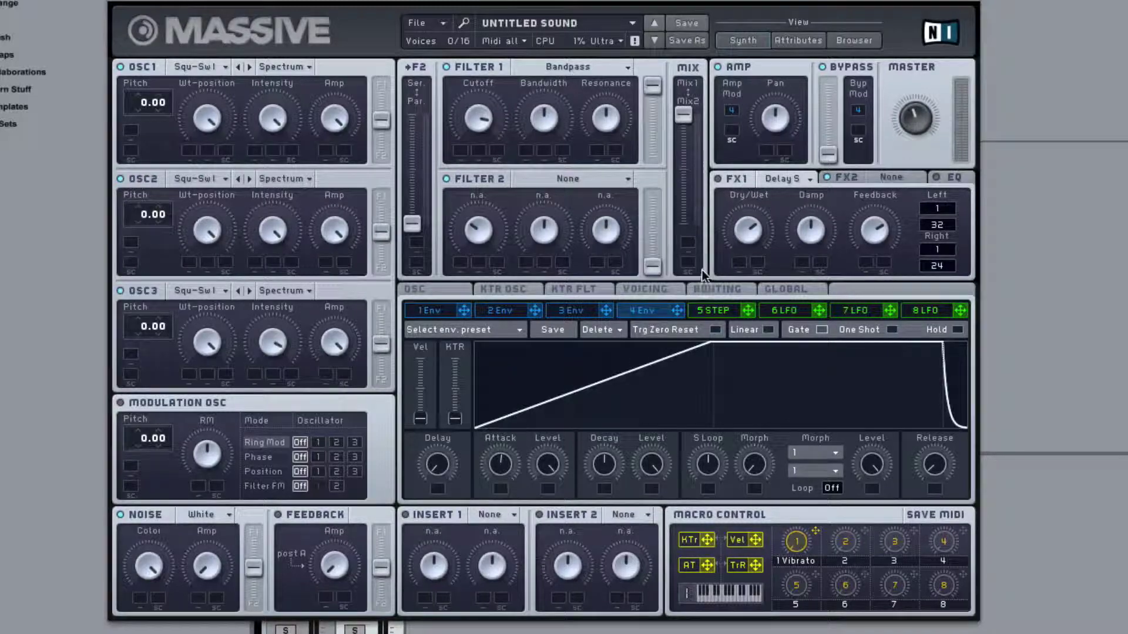
click(446, 66)
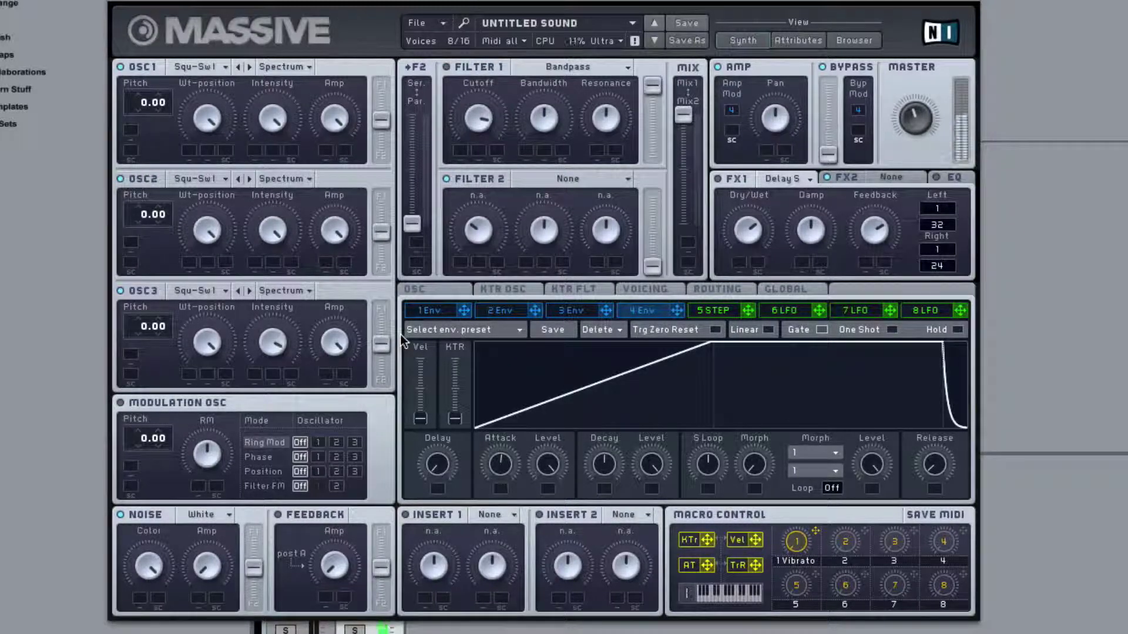
drag(499, 467, 494, 517)
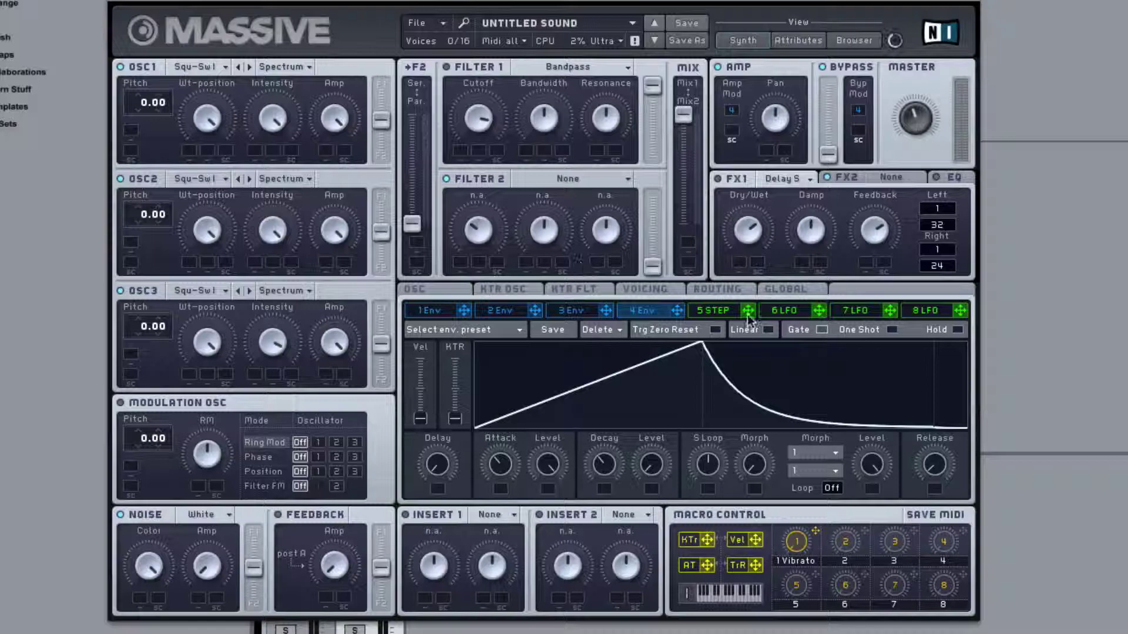
Step: Assign Stepper 5 to modulate the OSC2 pitch by -12.00
click(748, 315)
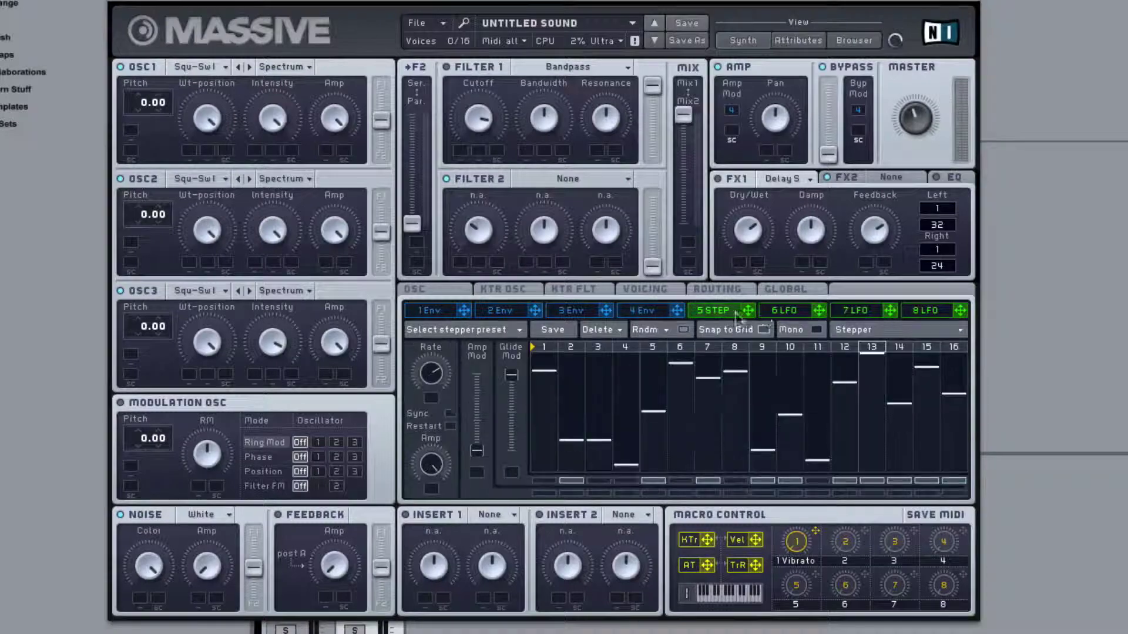
drag(748, 316, 131, 242)
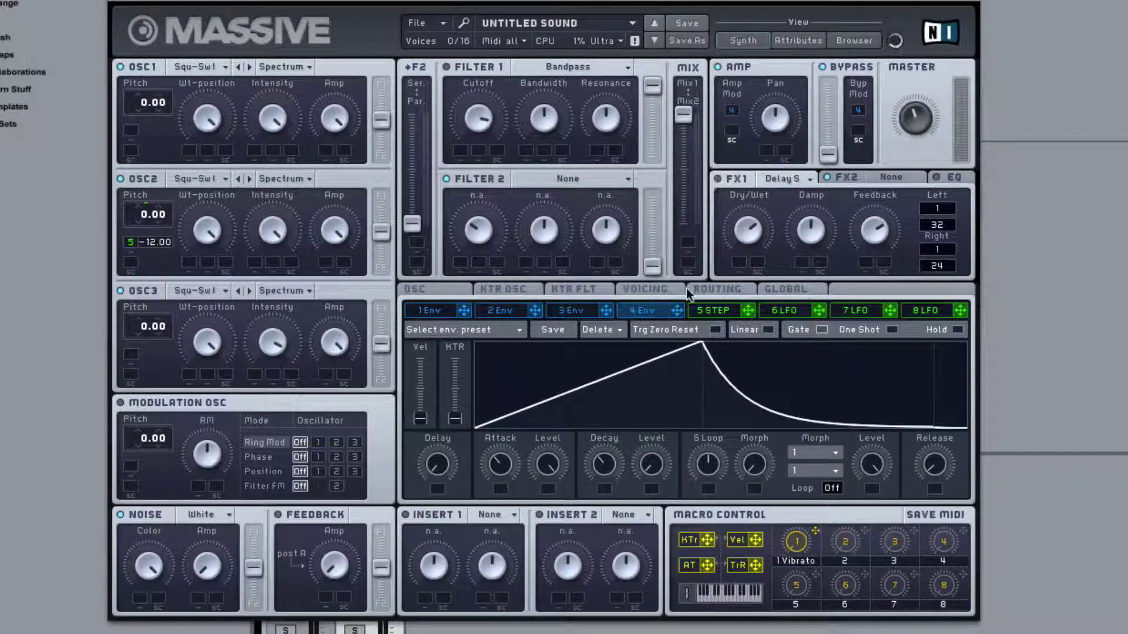
Step: Route Osc 2 to the bypass in the signal routing, and open the settings of envelope 1
click(714, 290)
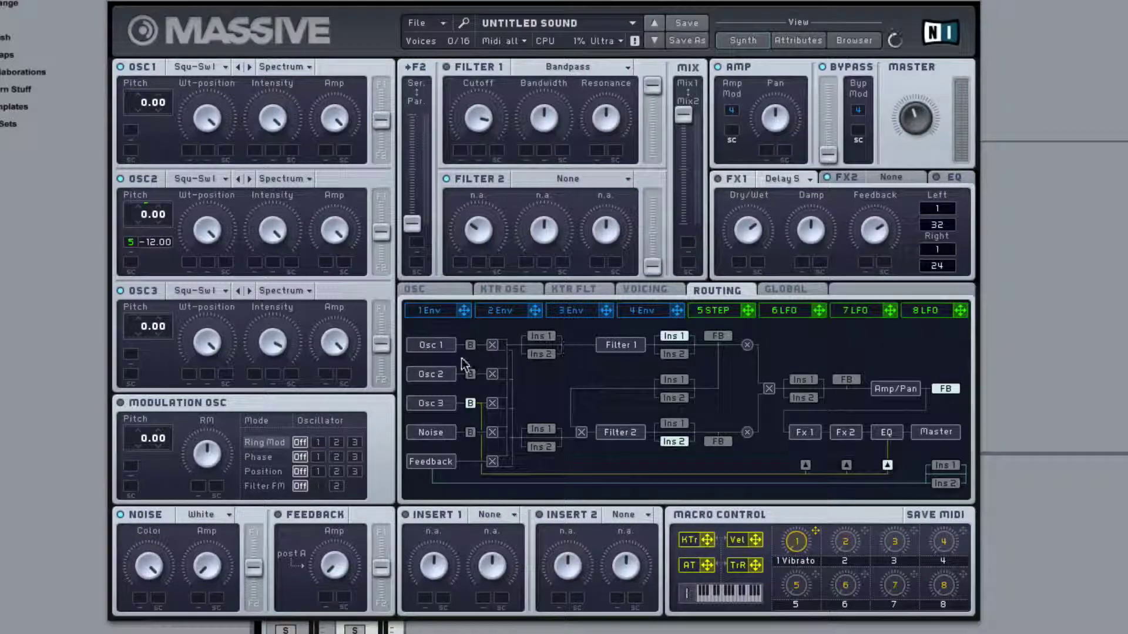
click(470, 377)
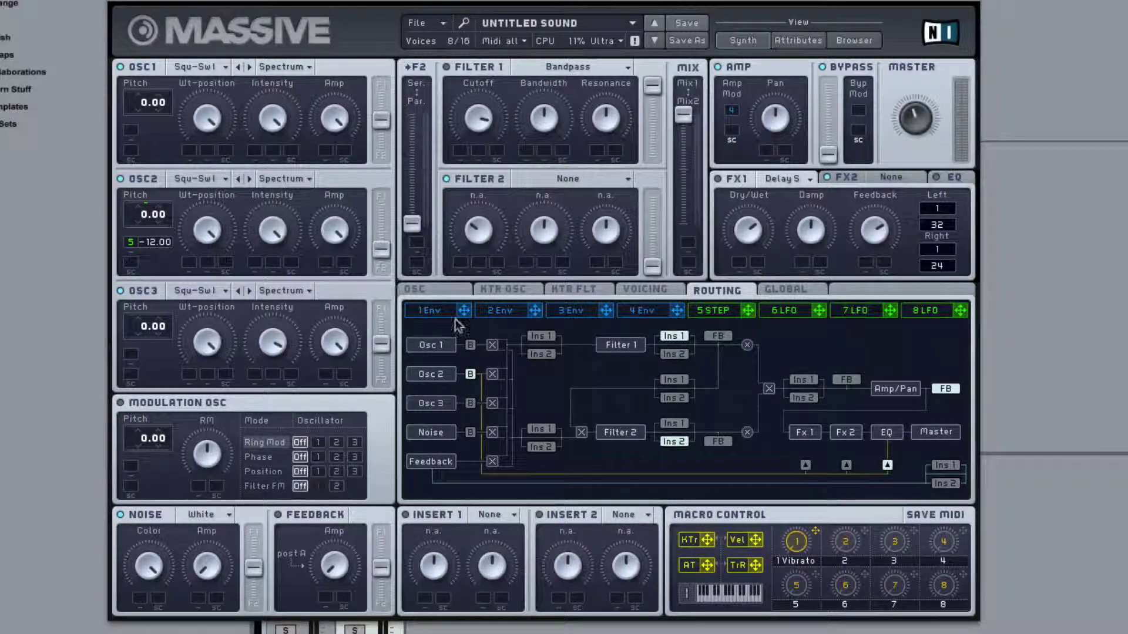
click(431, 309)
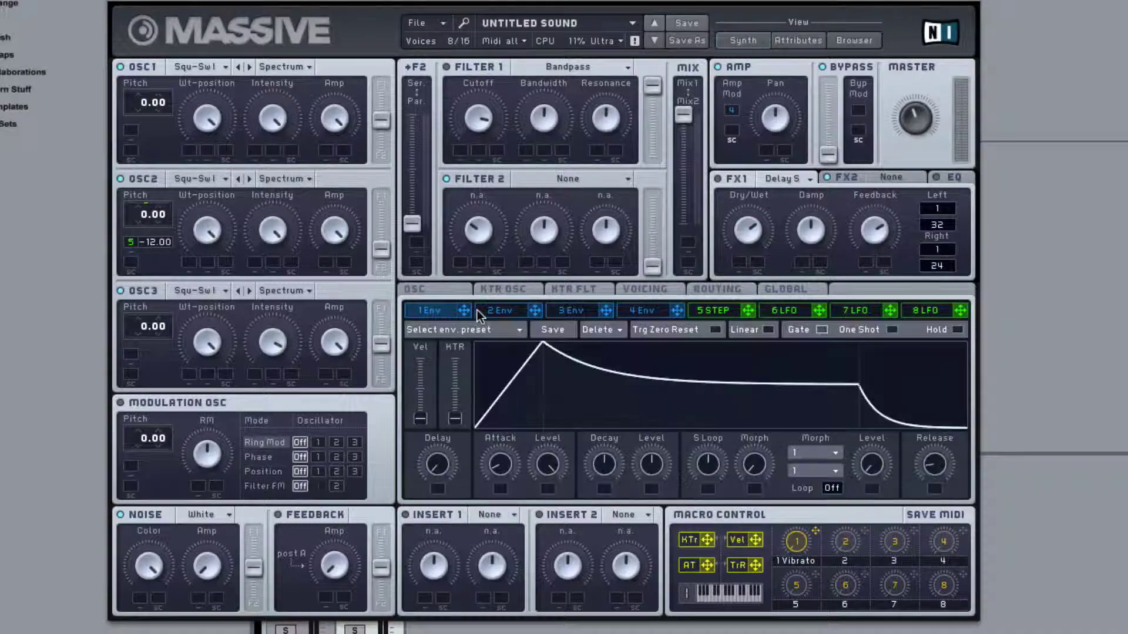
Step: Assign envelope 1 to the bypass modulation, raise the bypass level to full, and raise envelope 1's decay level to maximum
drag(464, 310, 858, 110)
drag(715, 382, 735, 236)
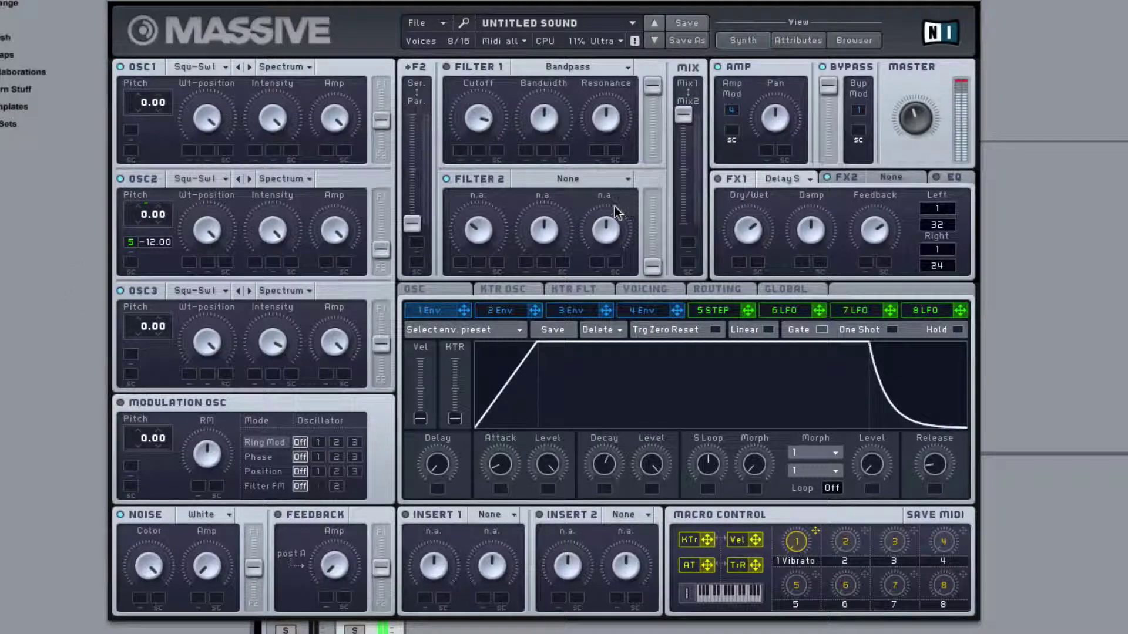
Step: Randomize the step pattern of Stepper 5
click(712, 311)
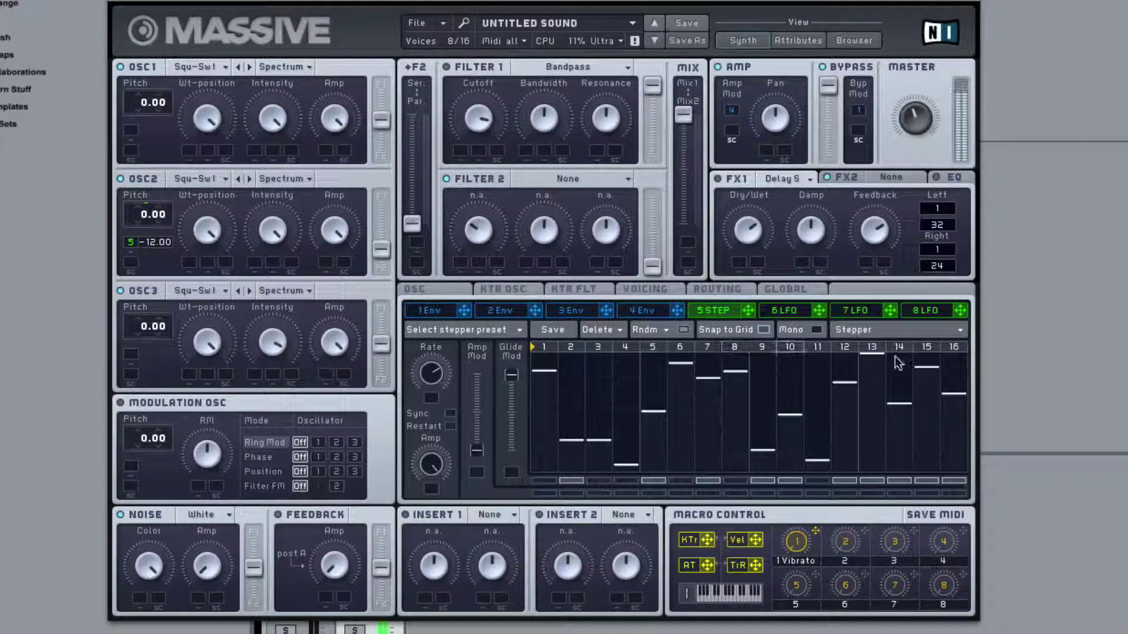
click(684, 330)
click(684, 330)
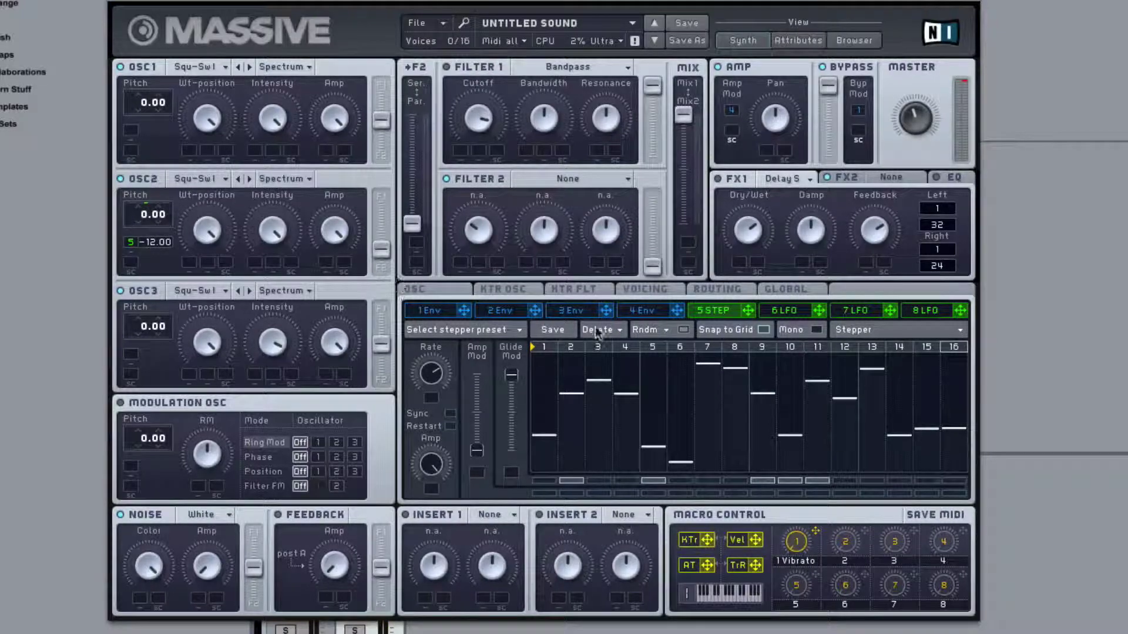
Step: Remove the Stepper 5 modulation from the OSC2 pitch and show the settings of envelope 4
click(659, 312)
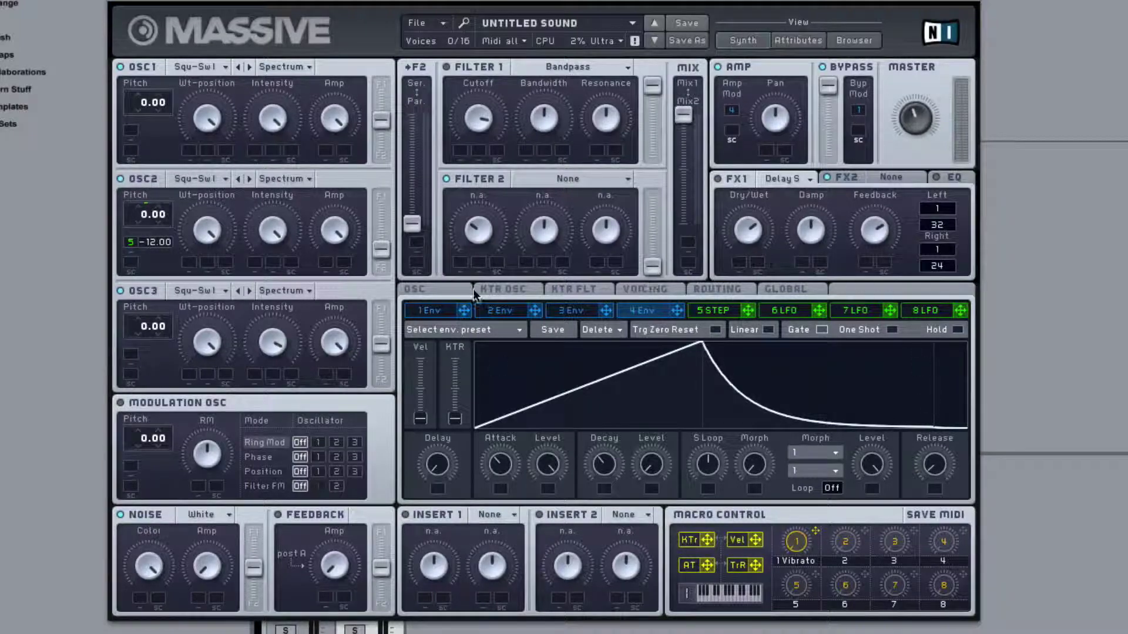
right_click(133, 250)
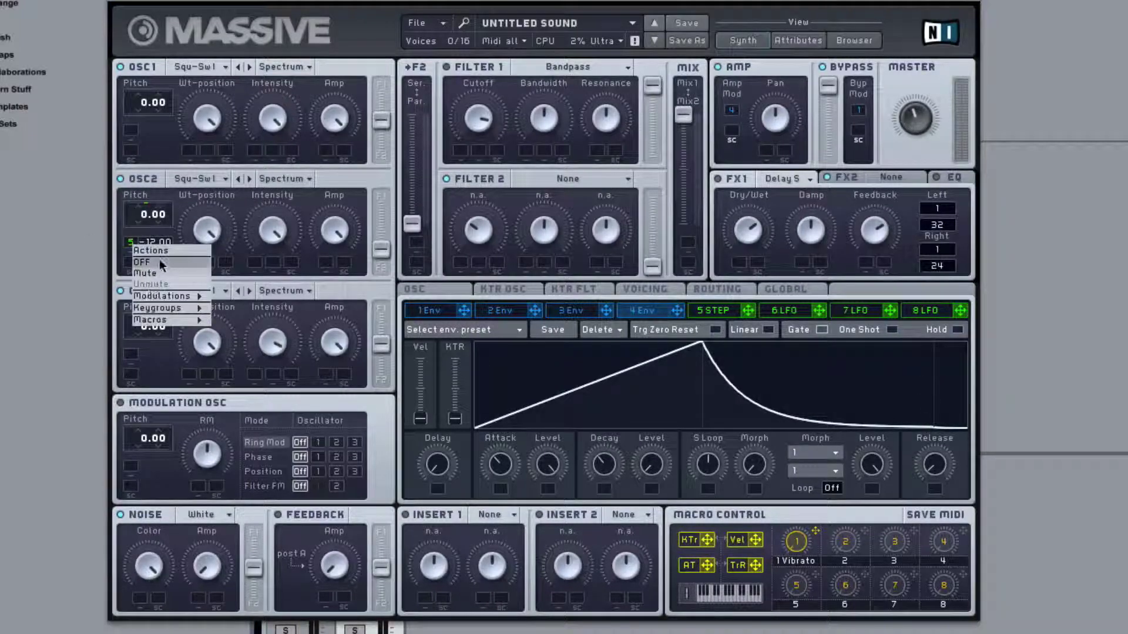
click(160, 259)
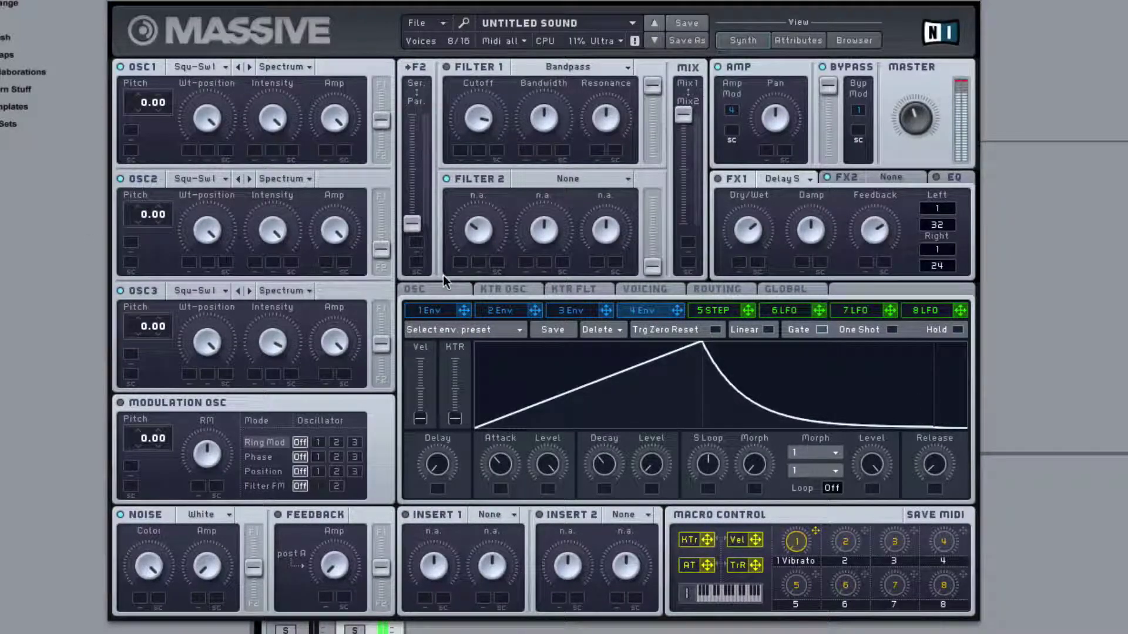
drag(207, 232, 207, 212)
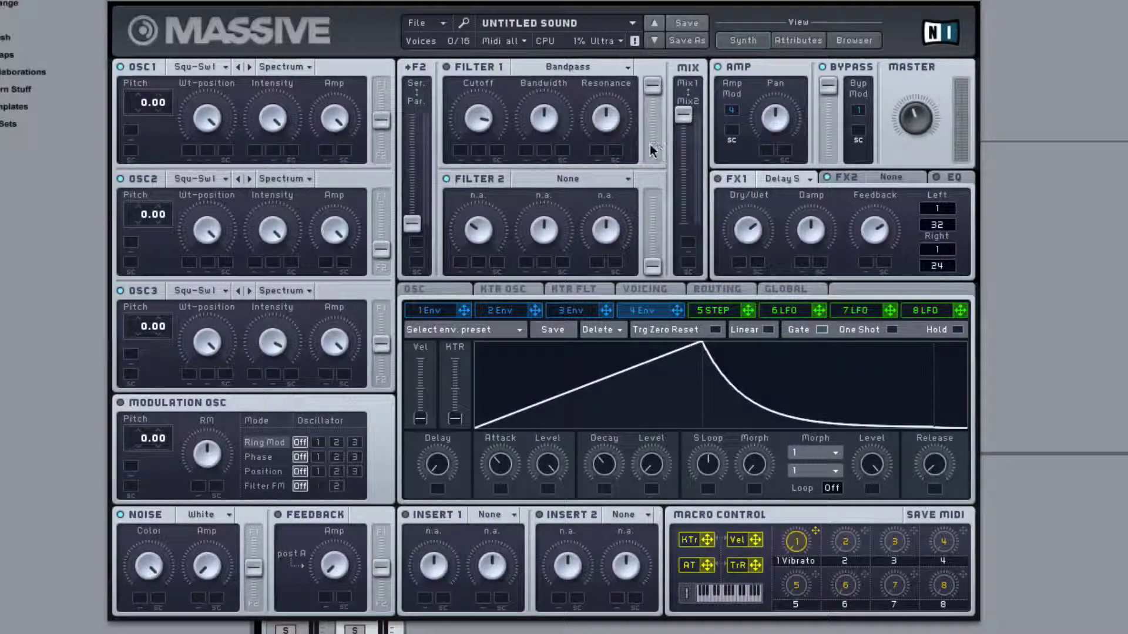
Step: Filter the sound browser by the Massive Factory bank and clear the Vox Lead subtype filter
click(854, 40)
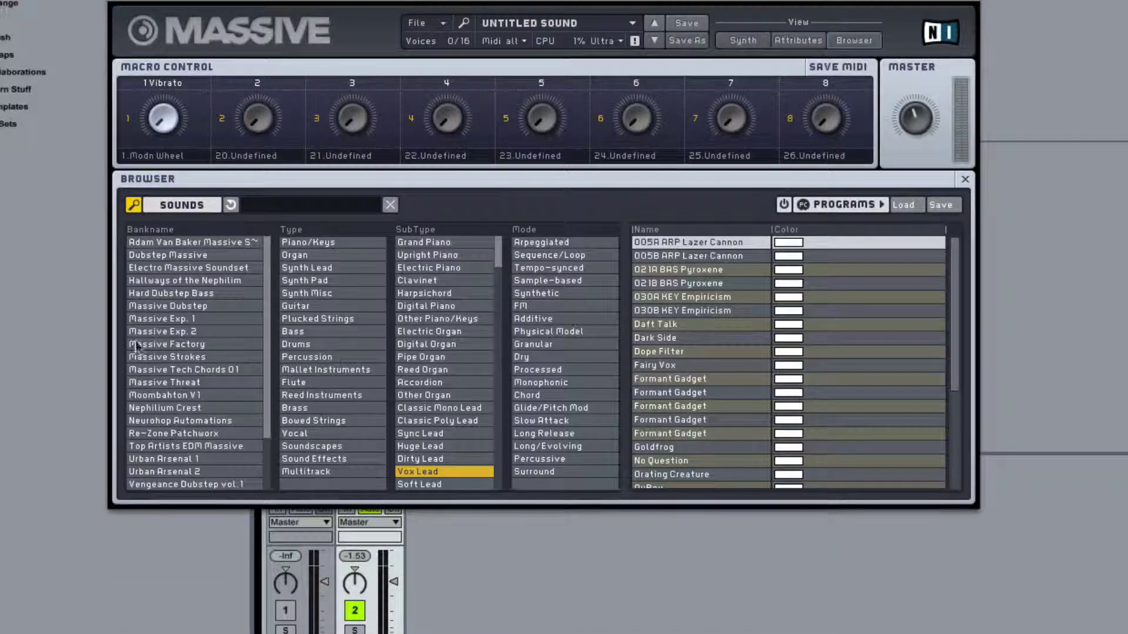
click(175, 346)
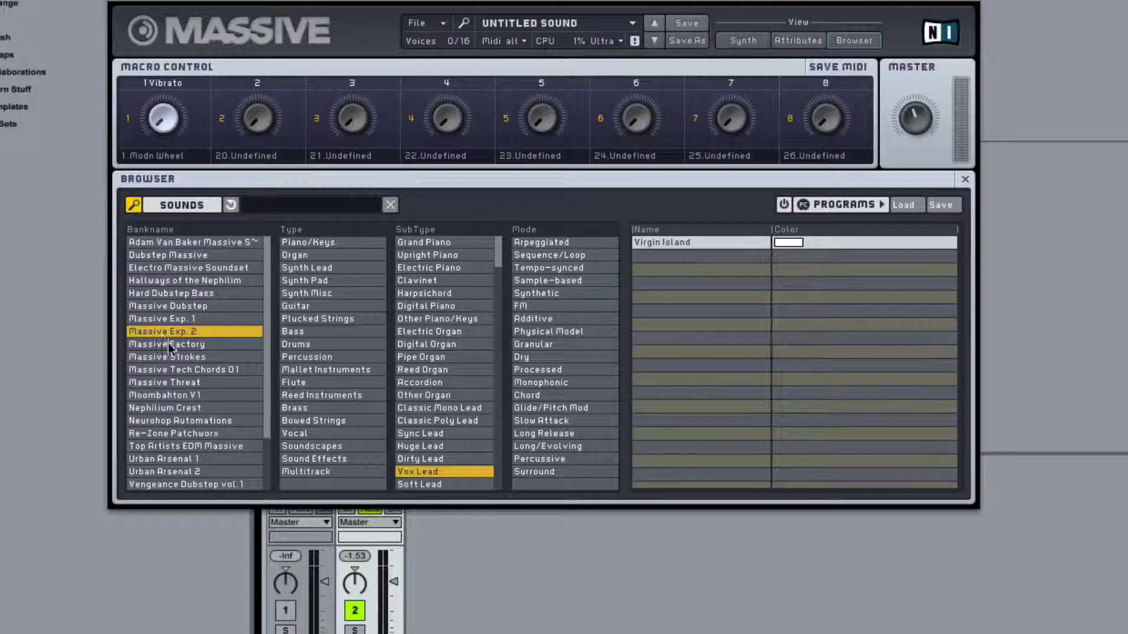
click(445, 472)
Step: Audition Action To Reaktion, load the Acidstage sound instead, and show its synth settings
click(723, 352)
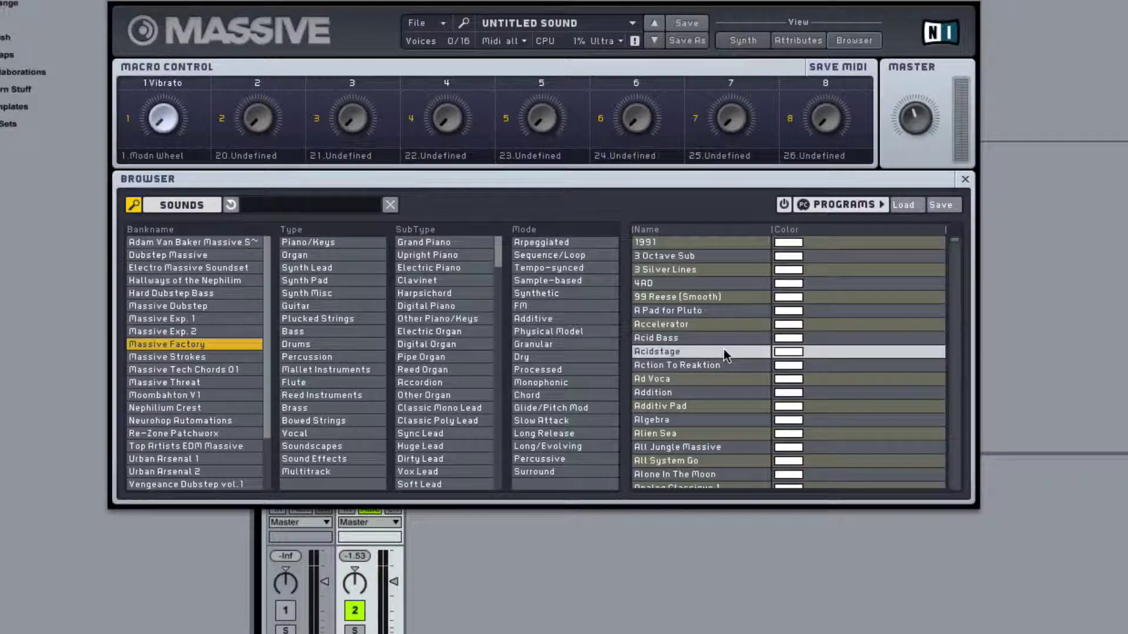
click(667, 338)
click(661, 364)
click(659, 352)
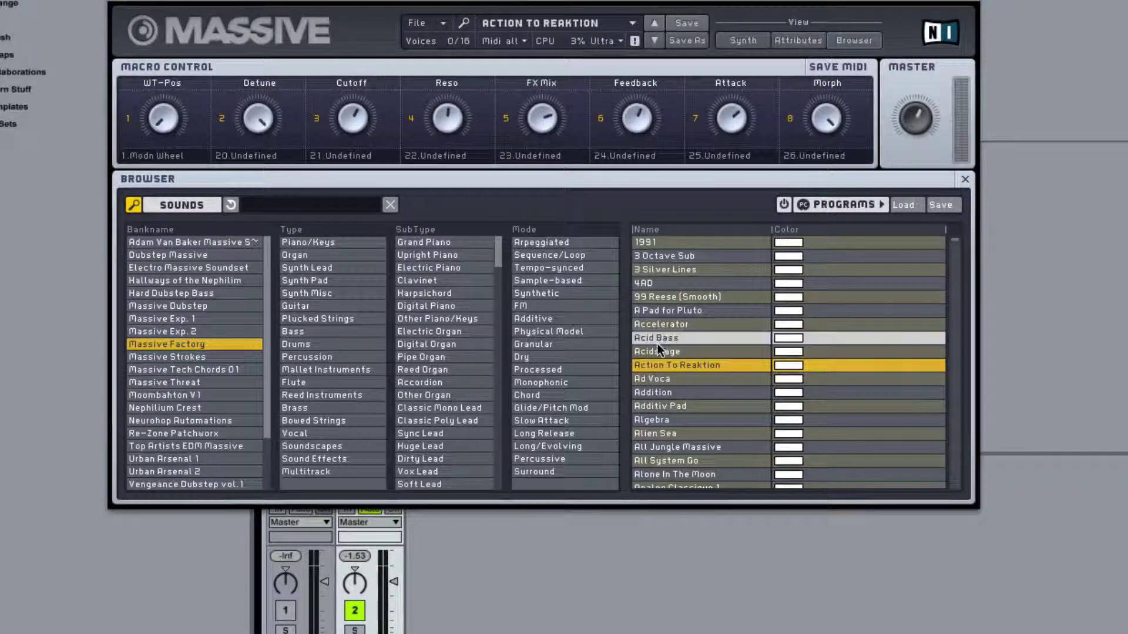
click(647, 365)
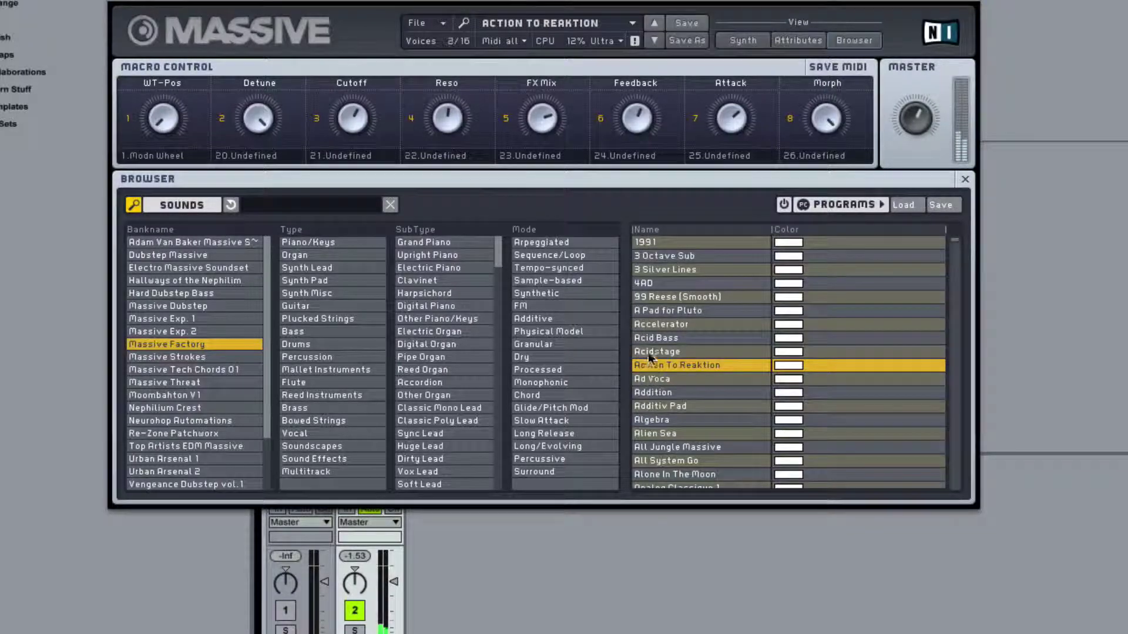
click(647, 351)
click(754, 40)
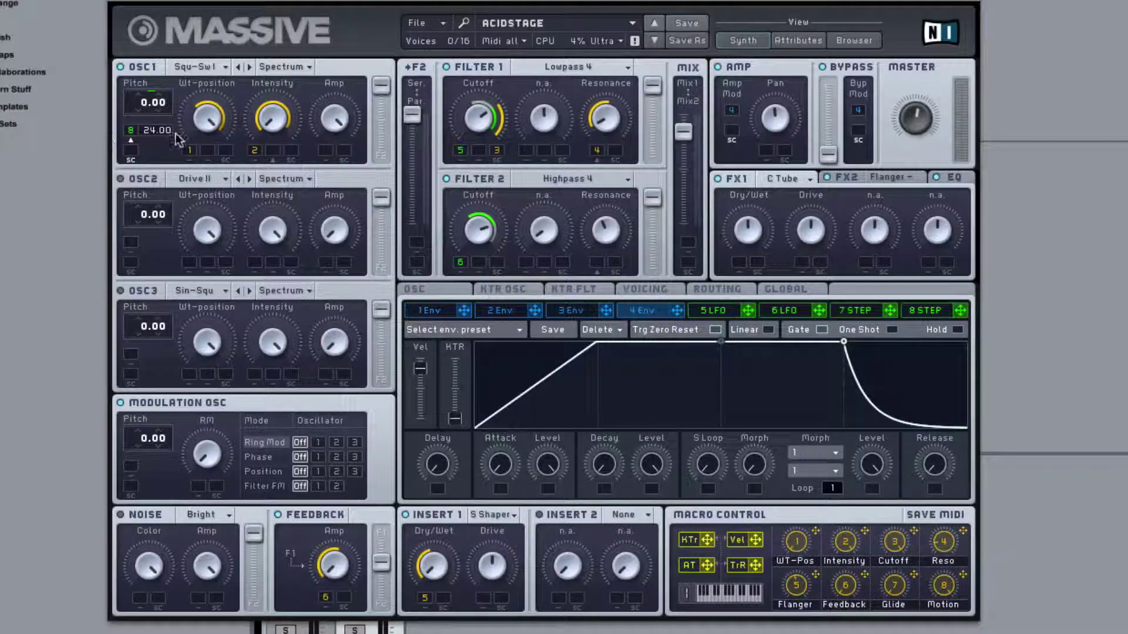
Step: Set the ratio of Stepper 8 to 5/32 and reassign the Motion macro to its Amp with a reduced modulation range
click(945, 312)
click(652, 450)
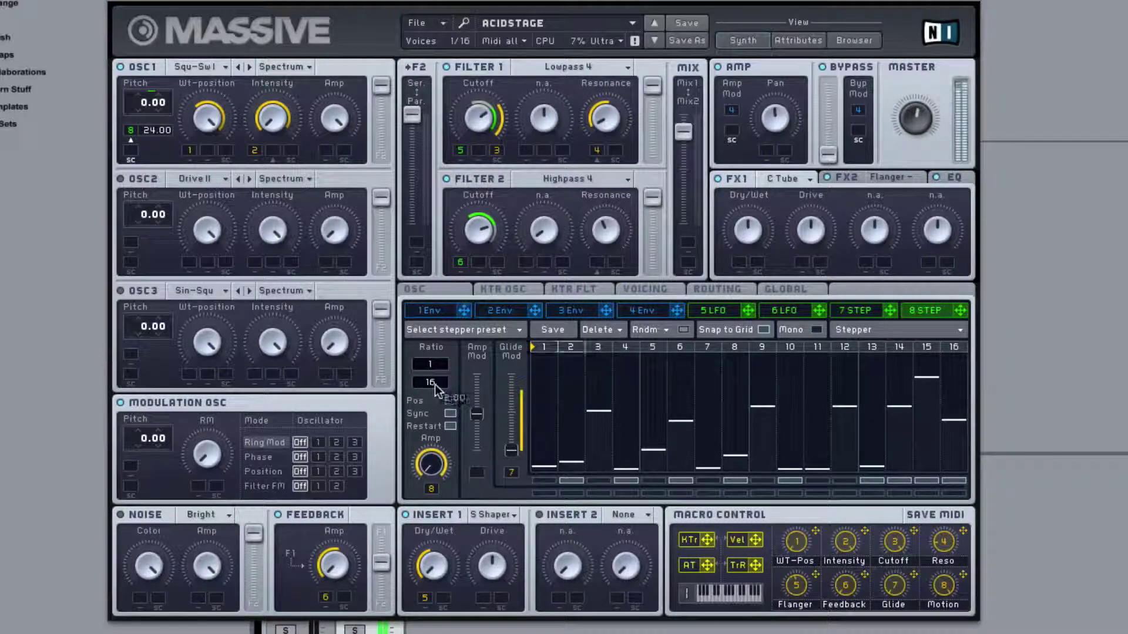
drag(436, 386, 458, 382)
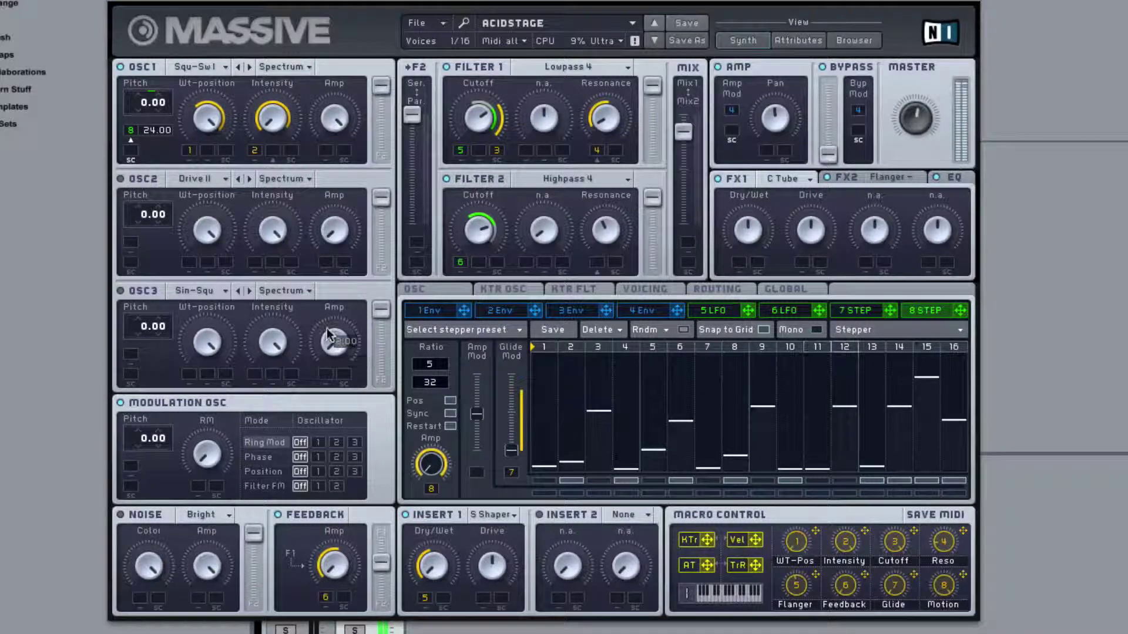
mouse_move(355, 333)
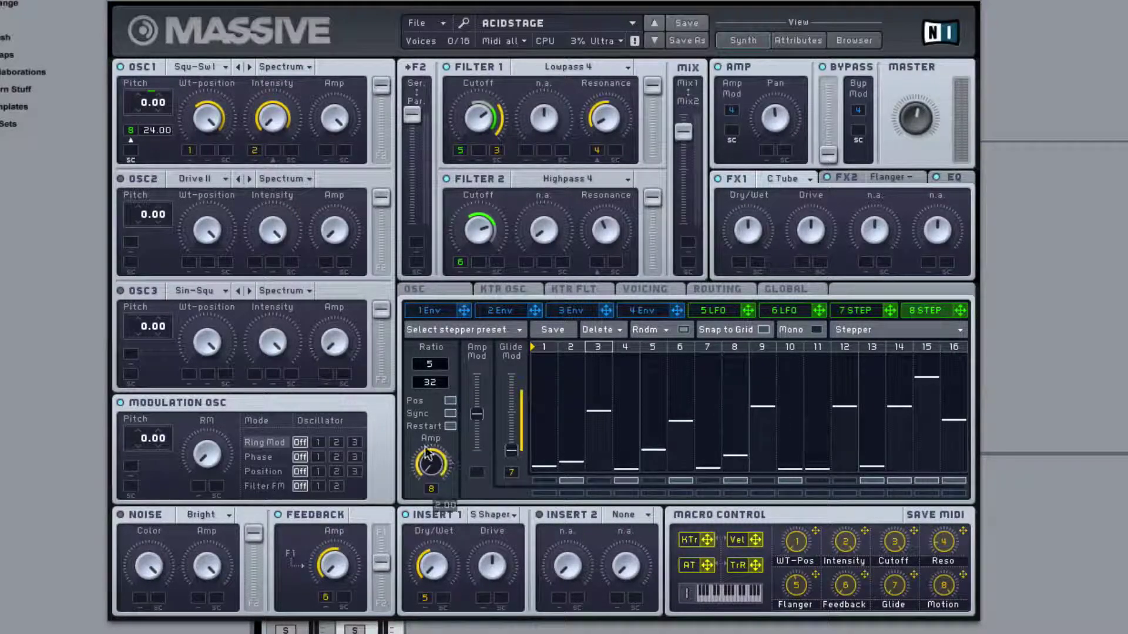
drag(962, 576, 432, 490)
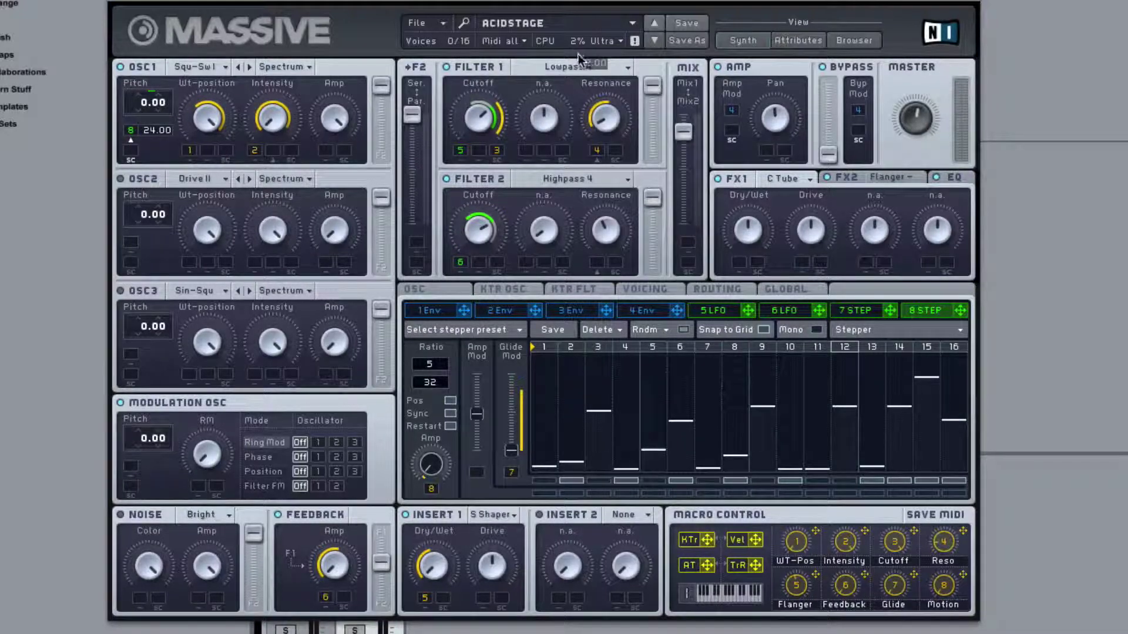
Step: Change Filter 1 to Bandreject and sweep its cutoff to a lower setting
click(578, 70)
click(560, 156)
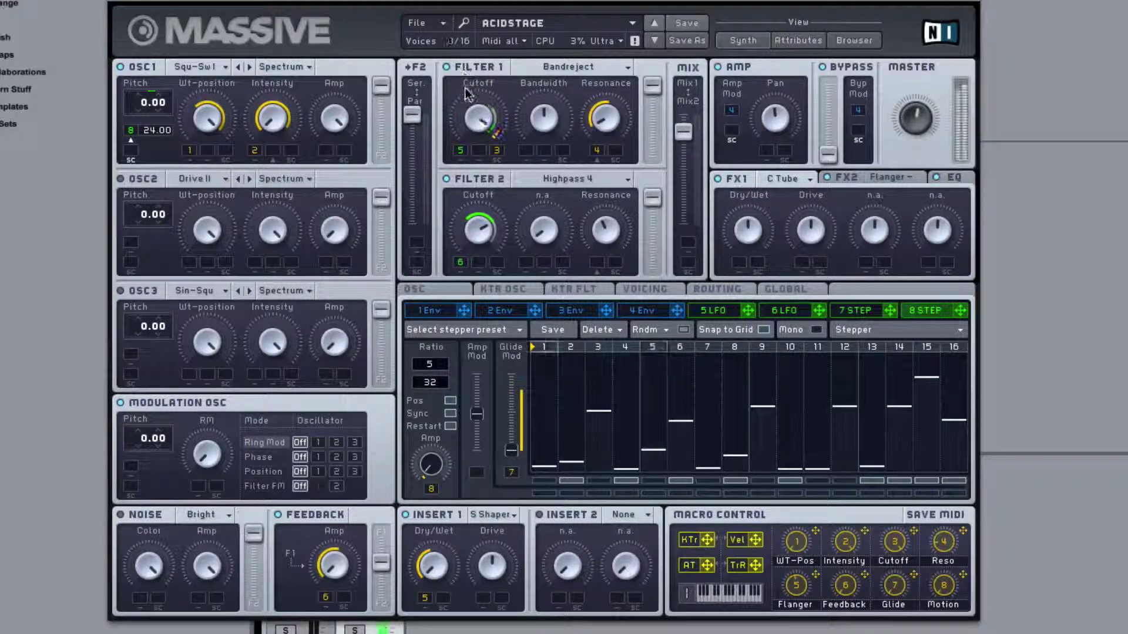
drag(464, 93, 467, 171)
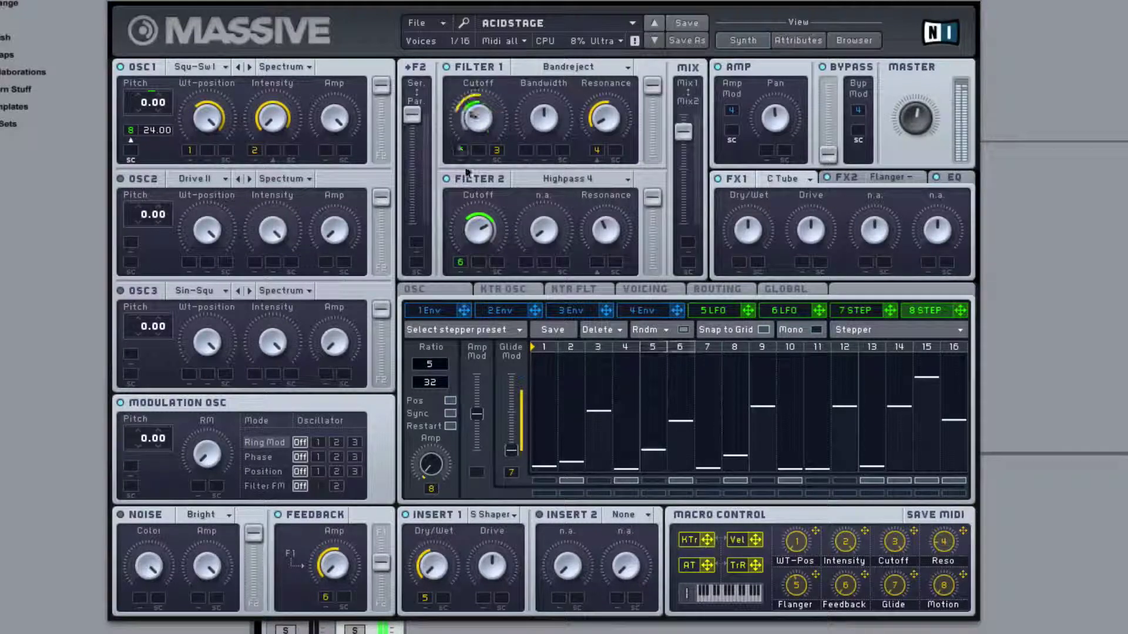
drag(468, 90, 457, 170)
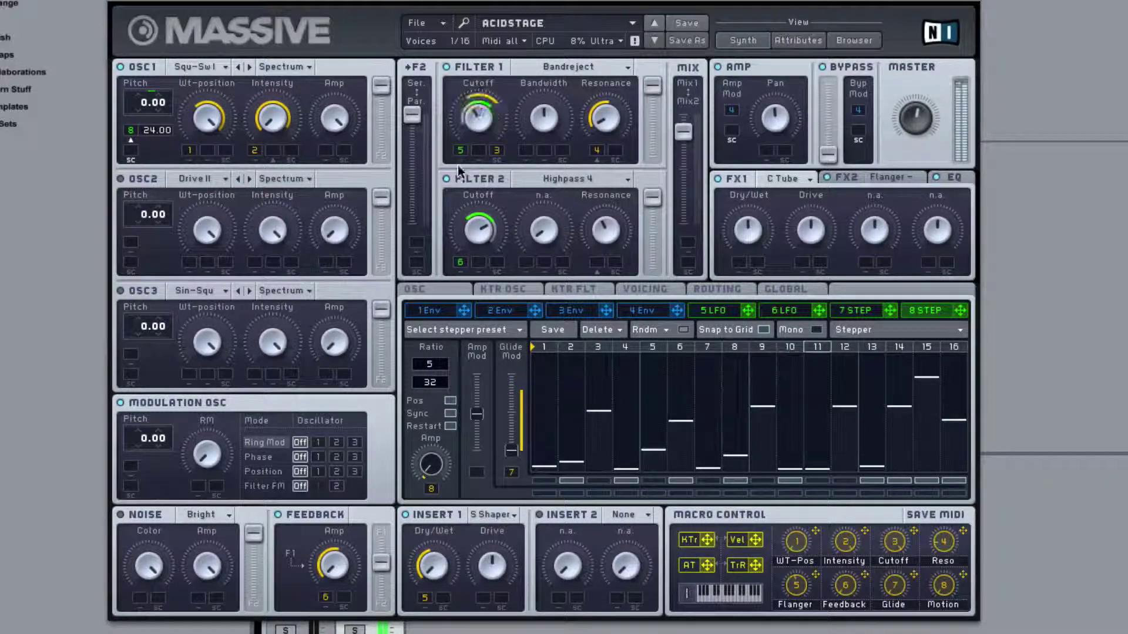
Step: Replace LFO 5 with envelope 4 as Filter 1's cutoff modulator, then set a high cutoff and a wide modulation range
click(419, 308)
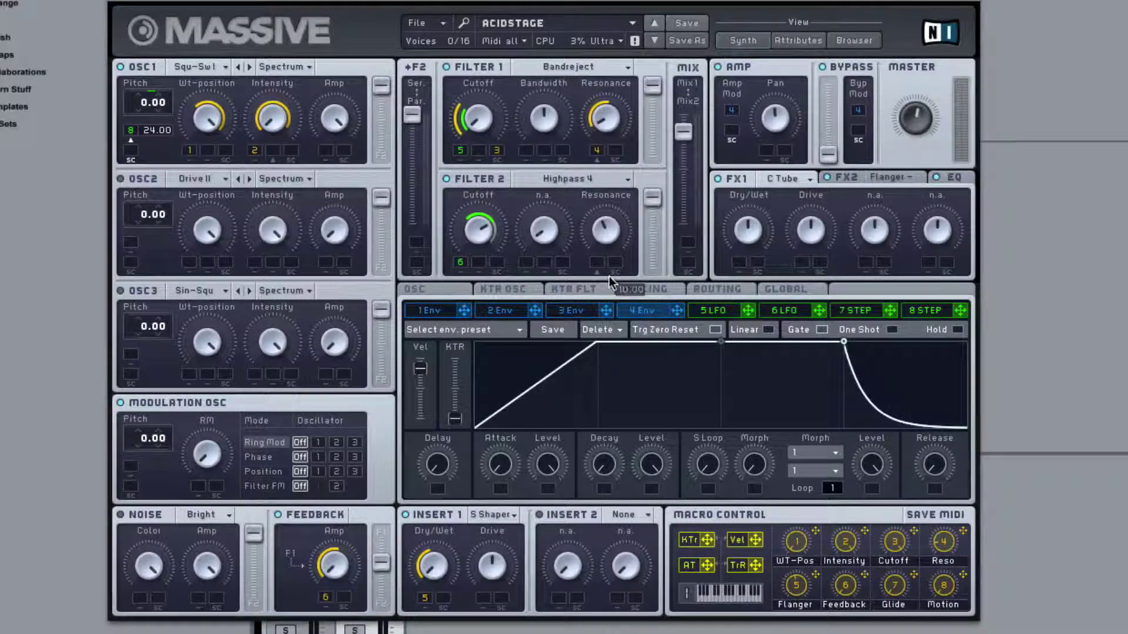
drag(726, 107, 731, 110)
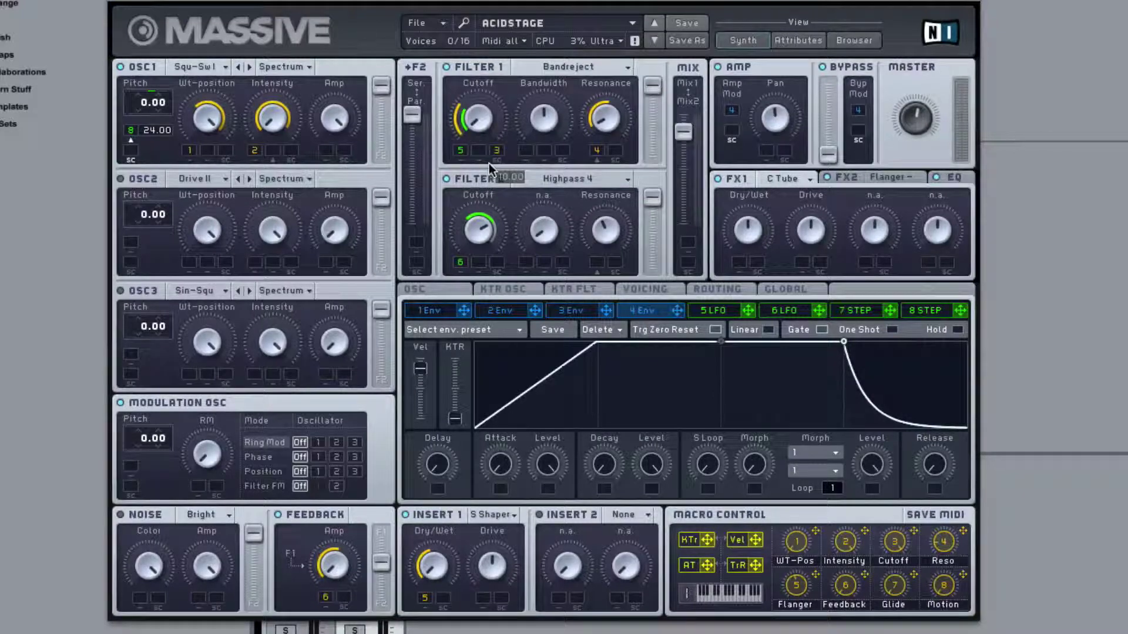
click(461, 151)
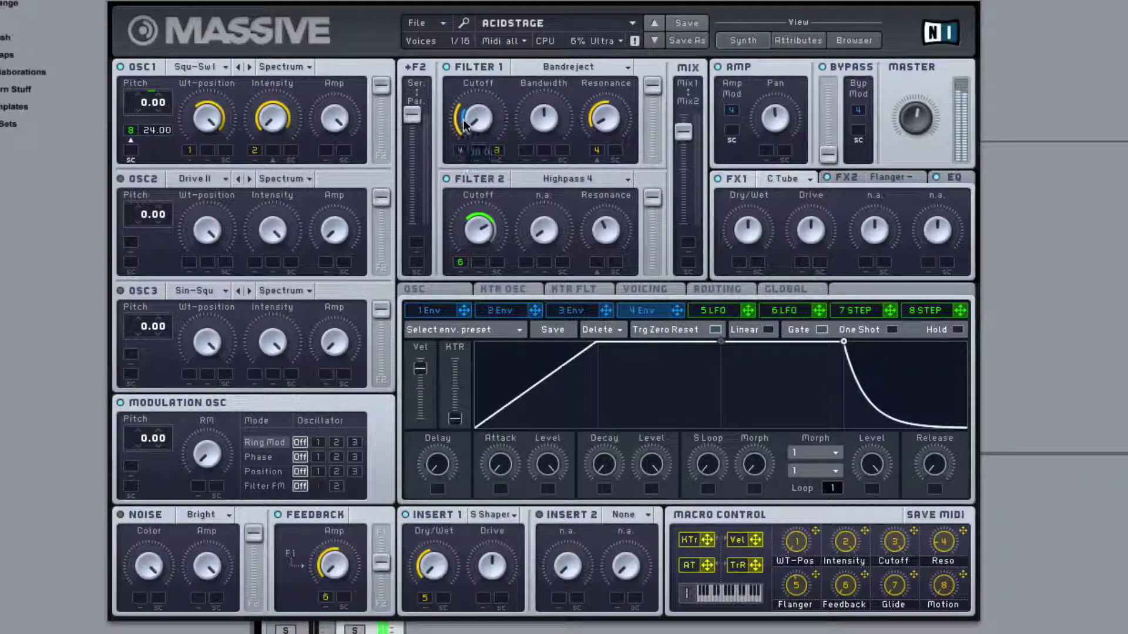
mouse_move(464, 150)
mouse_down()
mouse_move(451, 73)
mouse_move(441, 106)
mouse_move(451, 136)
mouse_move(474, 127)
mouse_move(456, 152)
mouse_move(457, 202)
mouse_move(457, 153)
mouse_up()
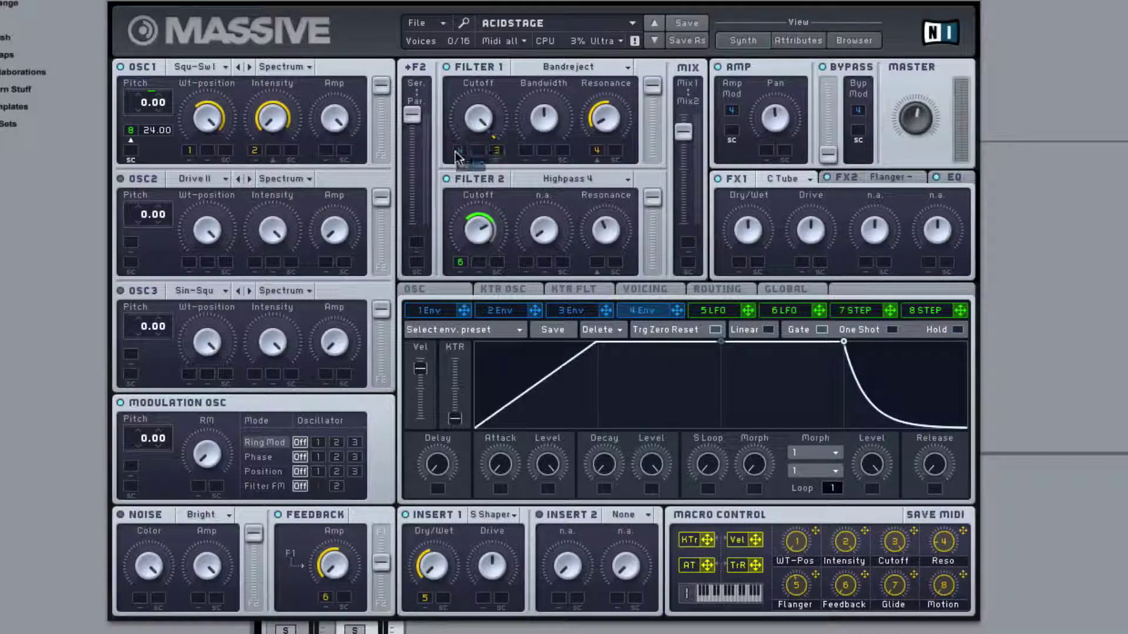
drag(462, 220, 463, 185)
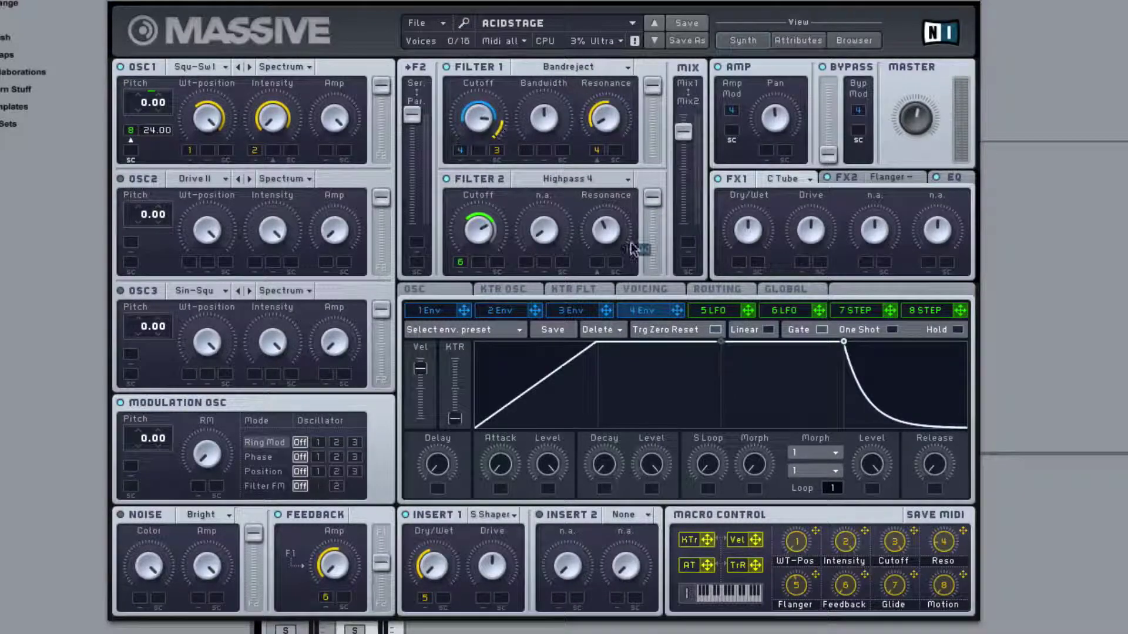
Step: Assign LFO 5 as an additional modulator of Filter 1's cutoff alongside envelope 4, and show the LFO 5 settings
click(713, 311)
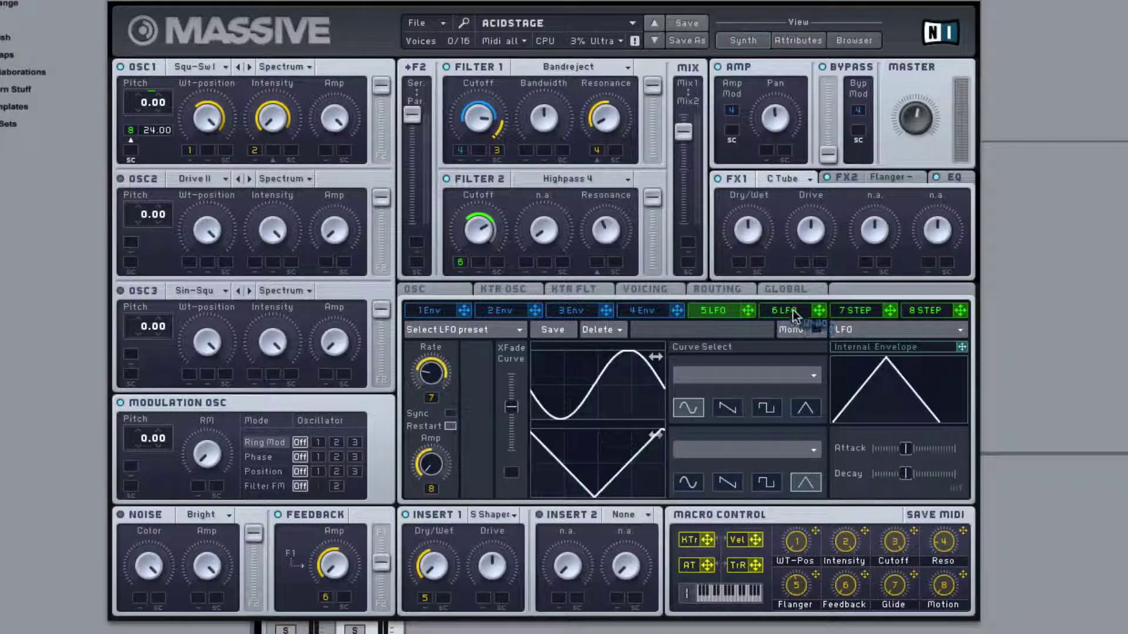
click(712, 311)
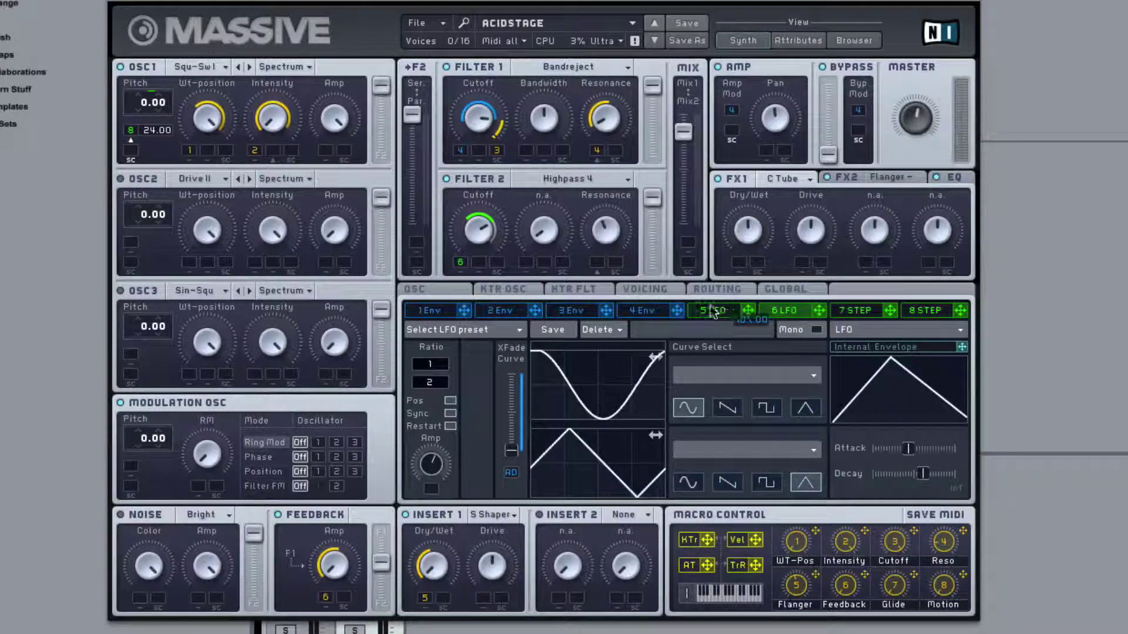
drag(748, 310, 478, 156)
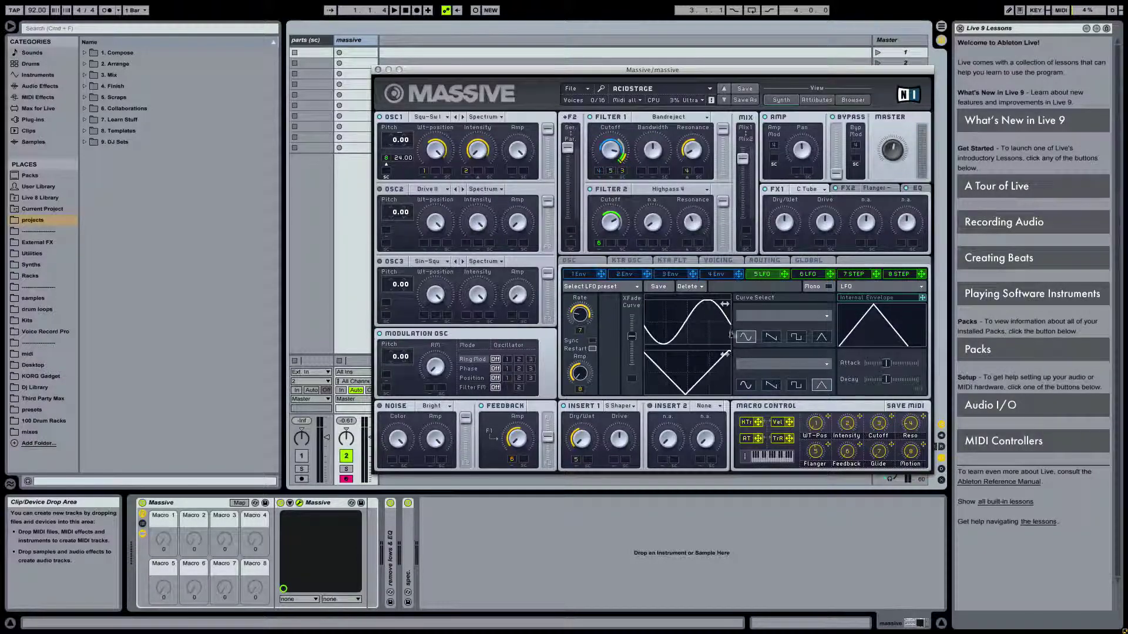
click(717, 276)
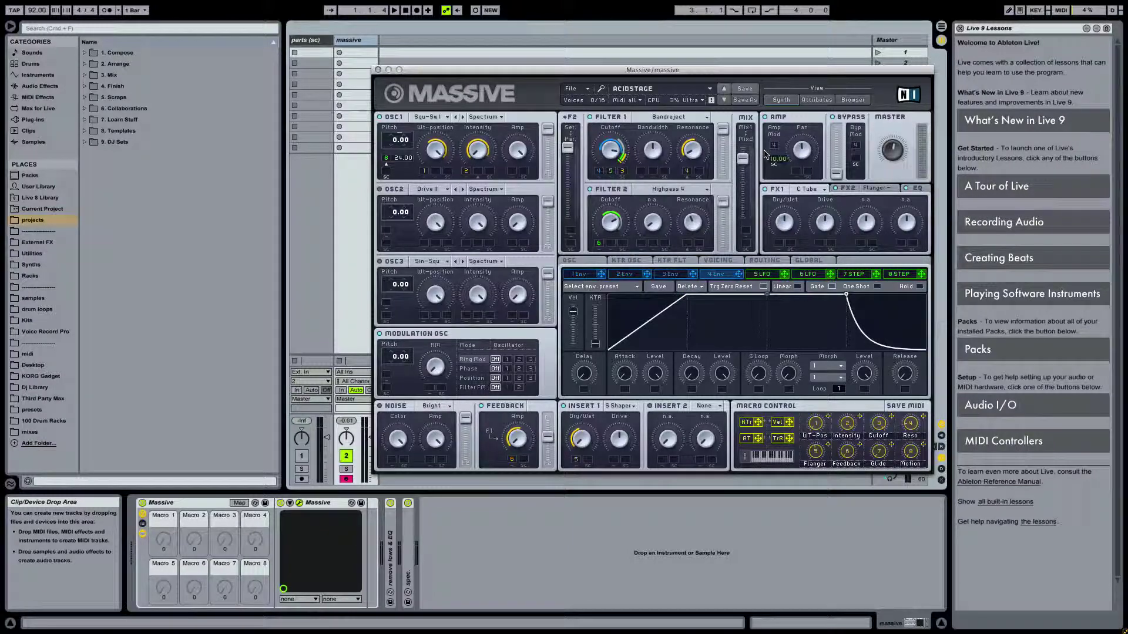
click(760, 276)
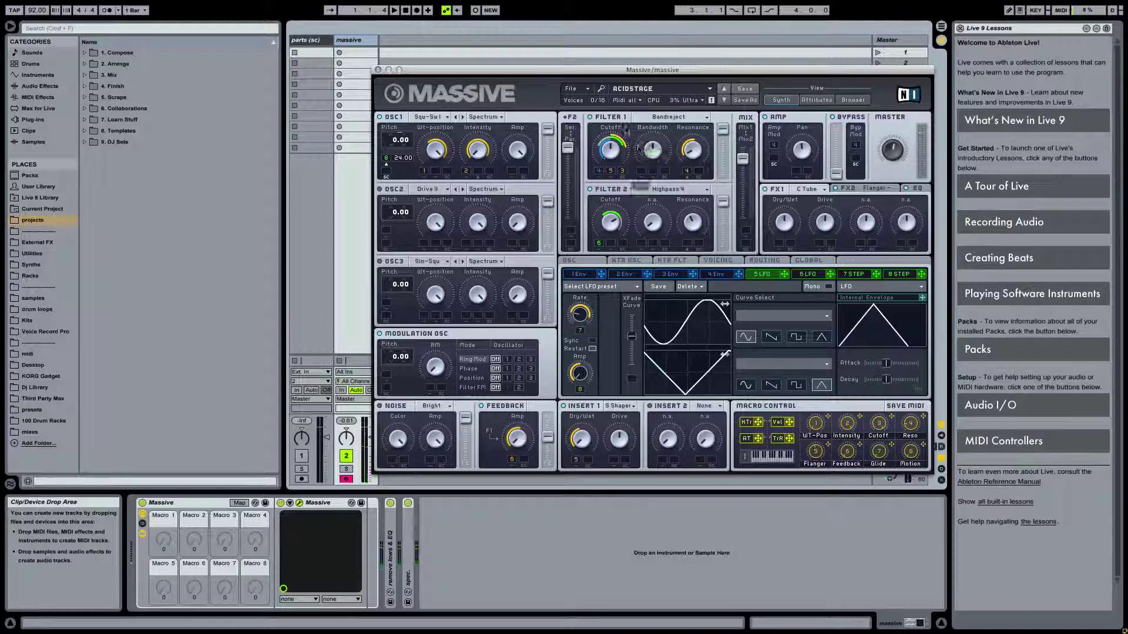
Step: Set the unison voices to 4, turn on the pan position spread, and modulate it with LFO 5
click(718, 262)
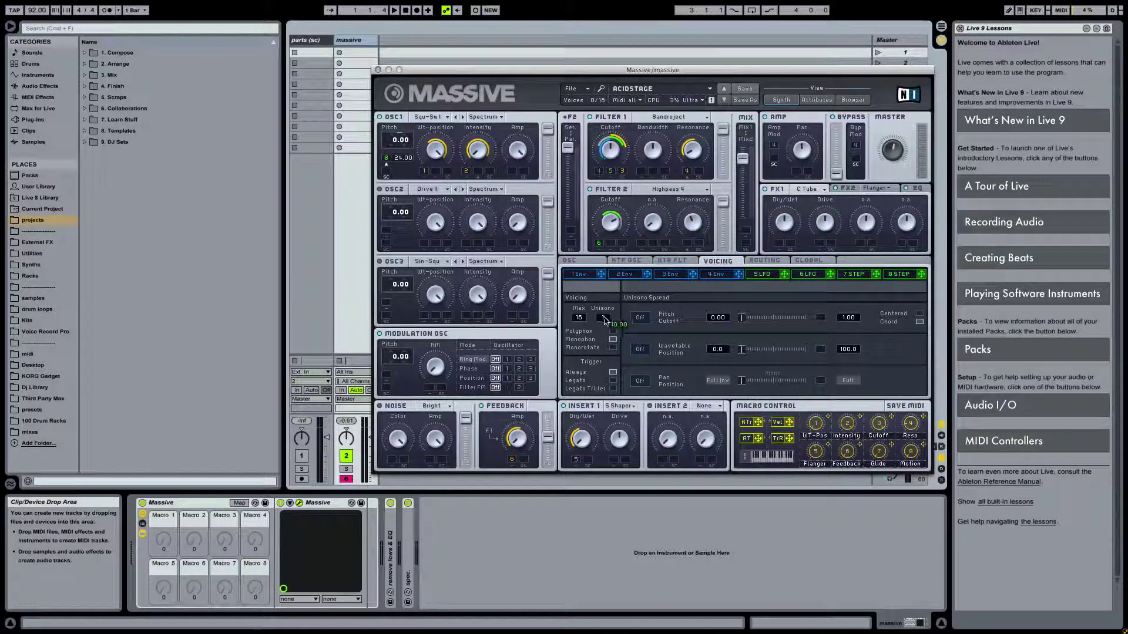
scroll(607, 318, up, 1)
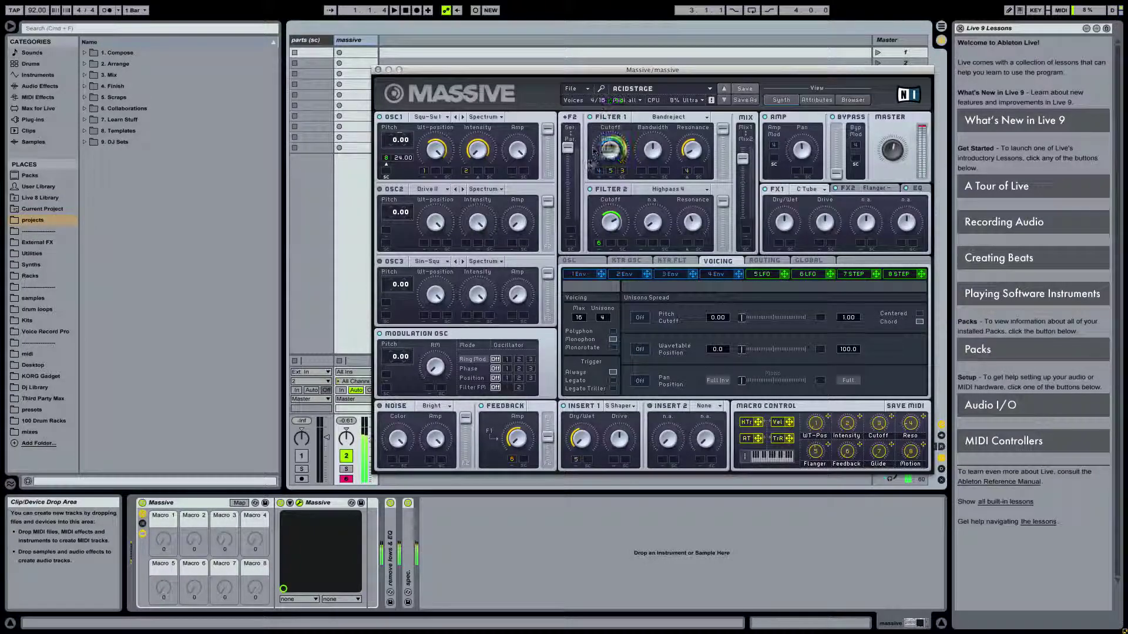
click(638, 380)
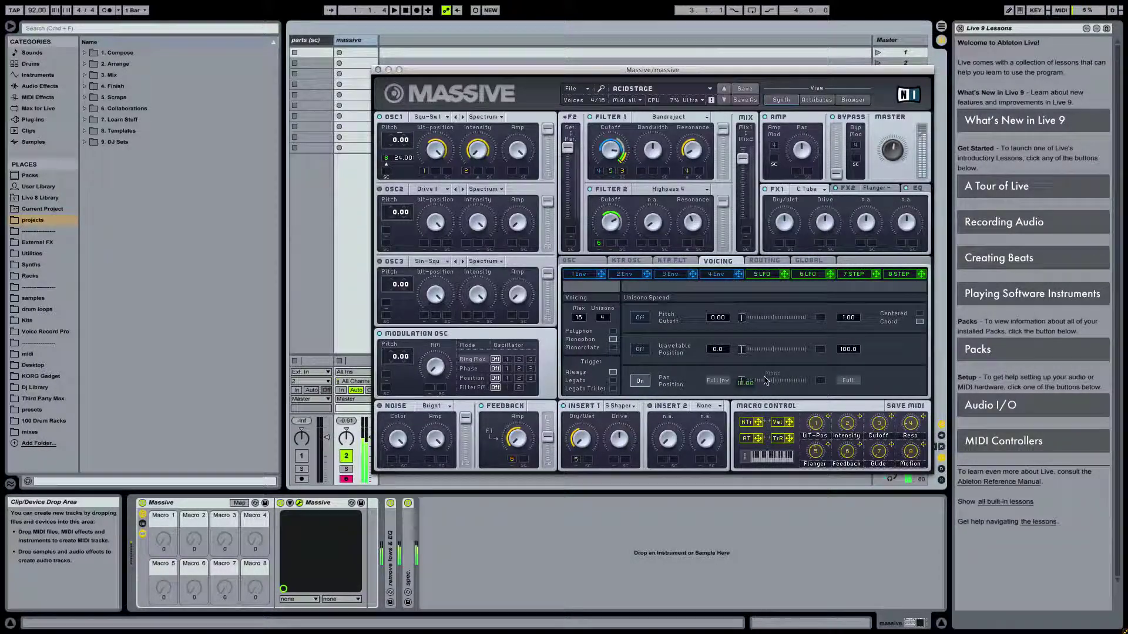
drag(784, 273, 820, 382)
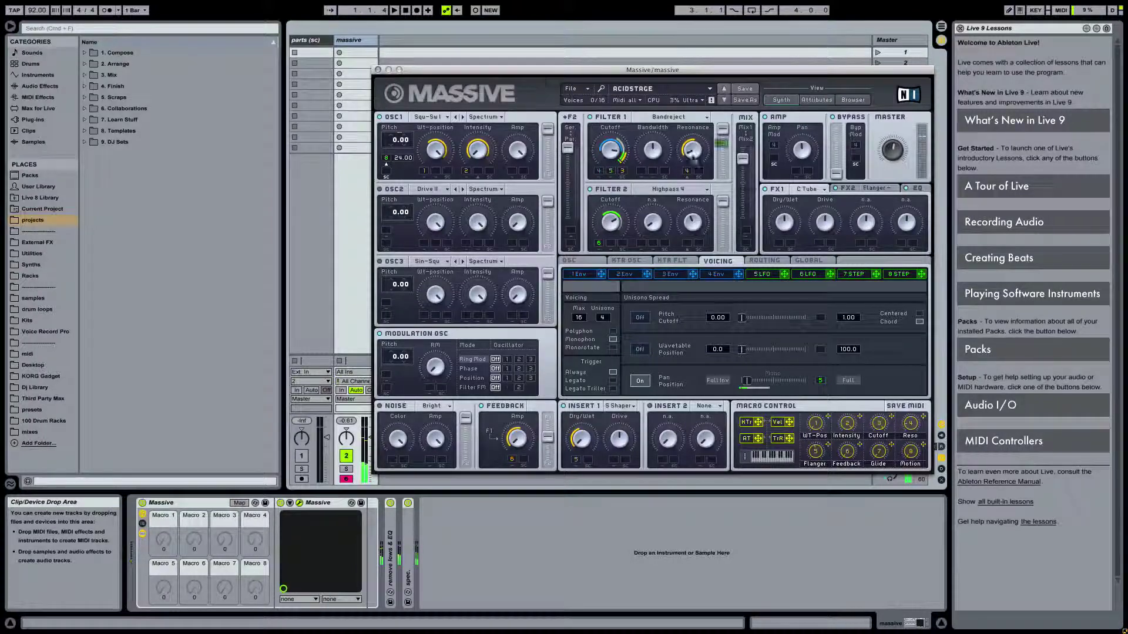
Step: Show the settings of the Flanger in FX2
click(847, 188)
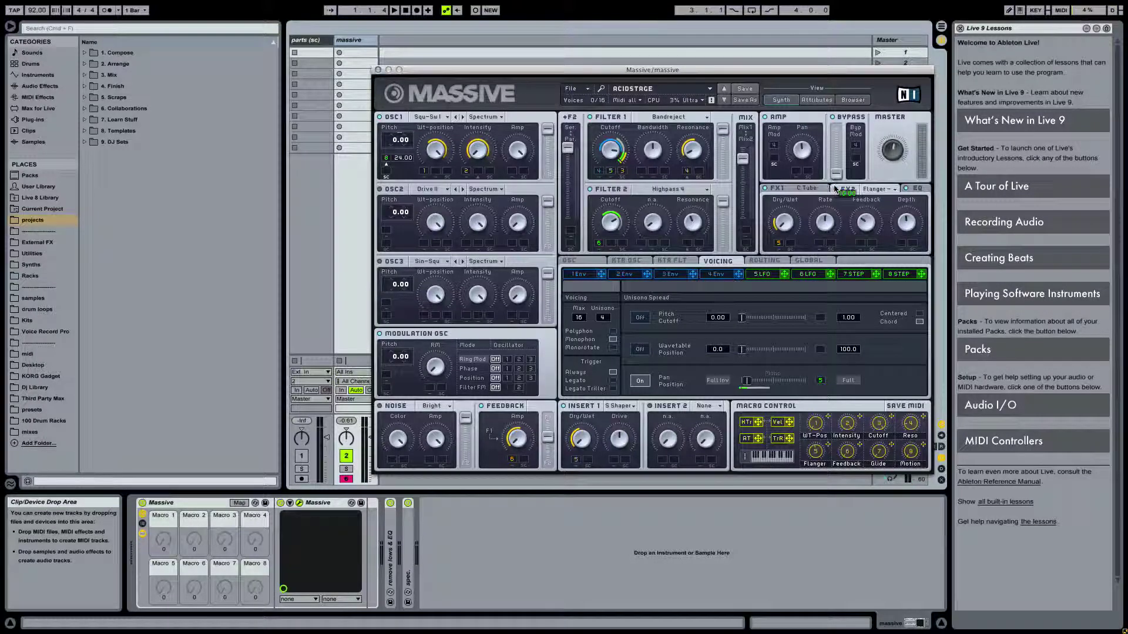